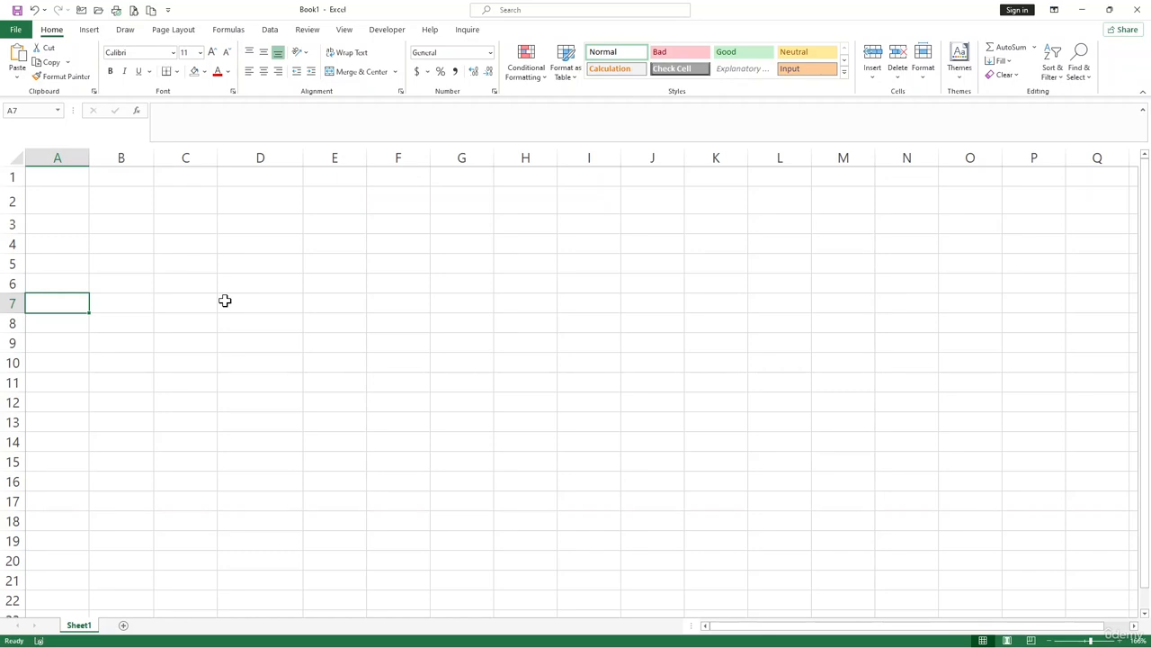
click(243, 209)
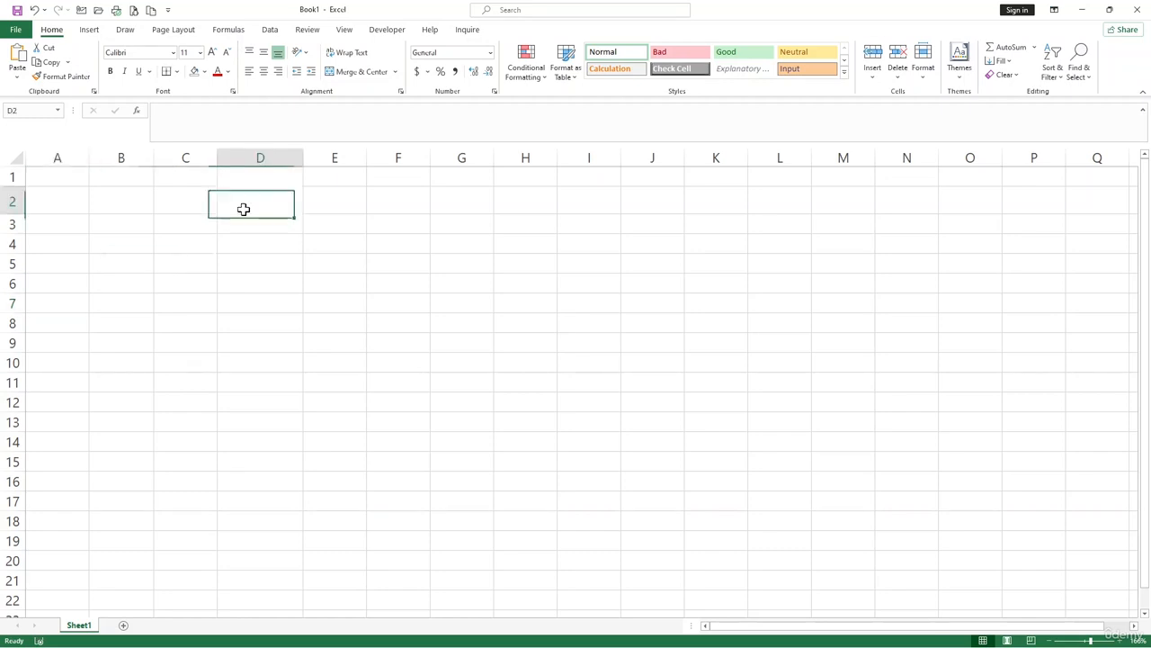
text(+)
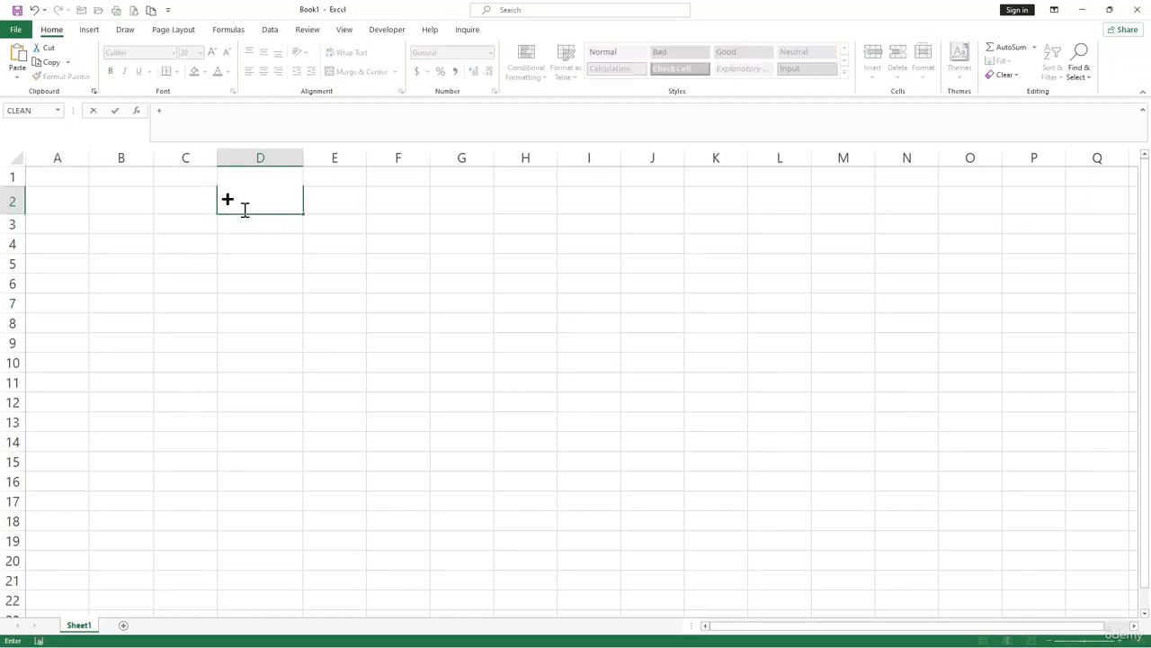
key(Down)
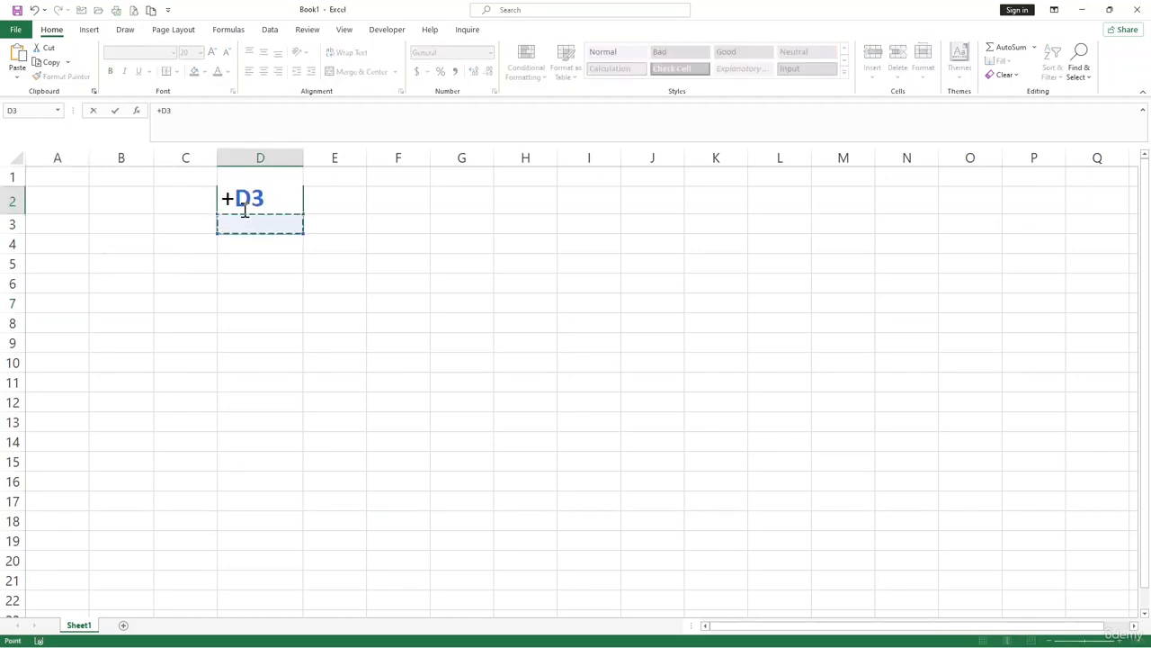
text(-)
key(BackSpace)
key(Escape)
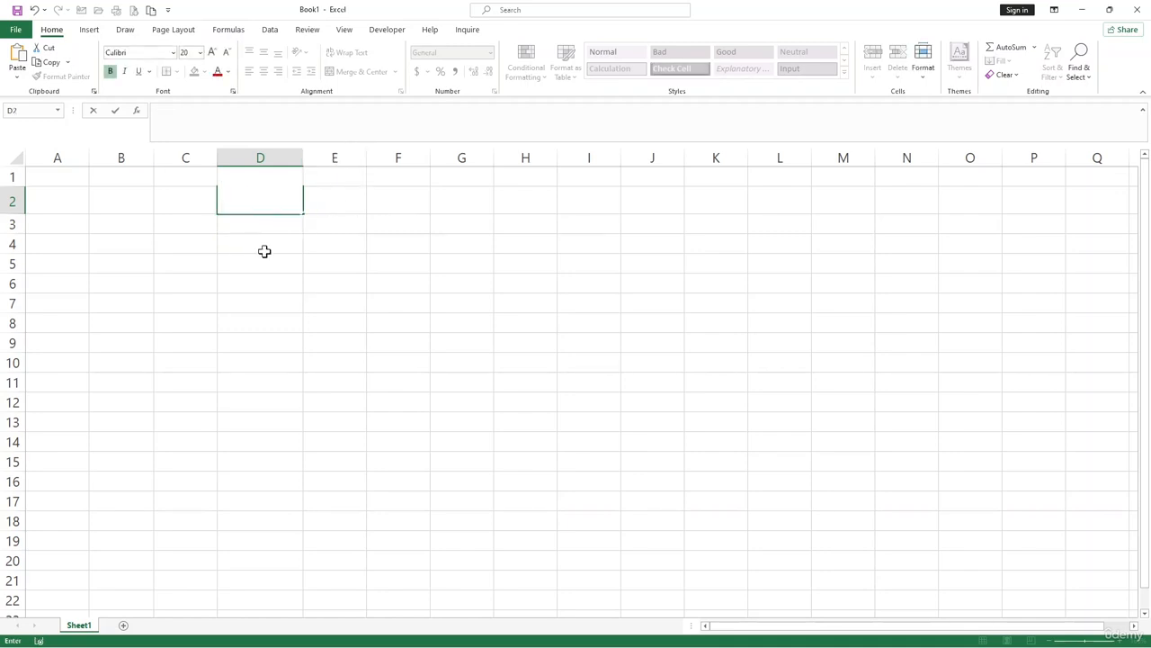
Enter a formula in cell D4 that starts with a minus sign and references cell D5
click(265, 248)
text(-)
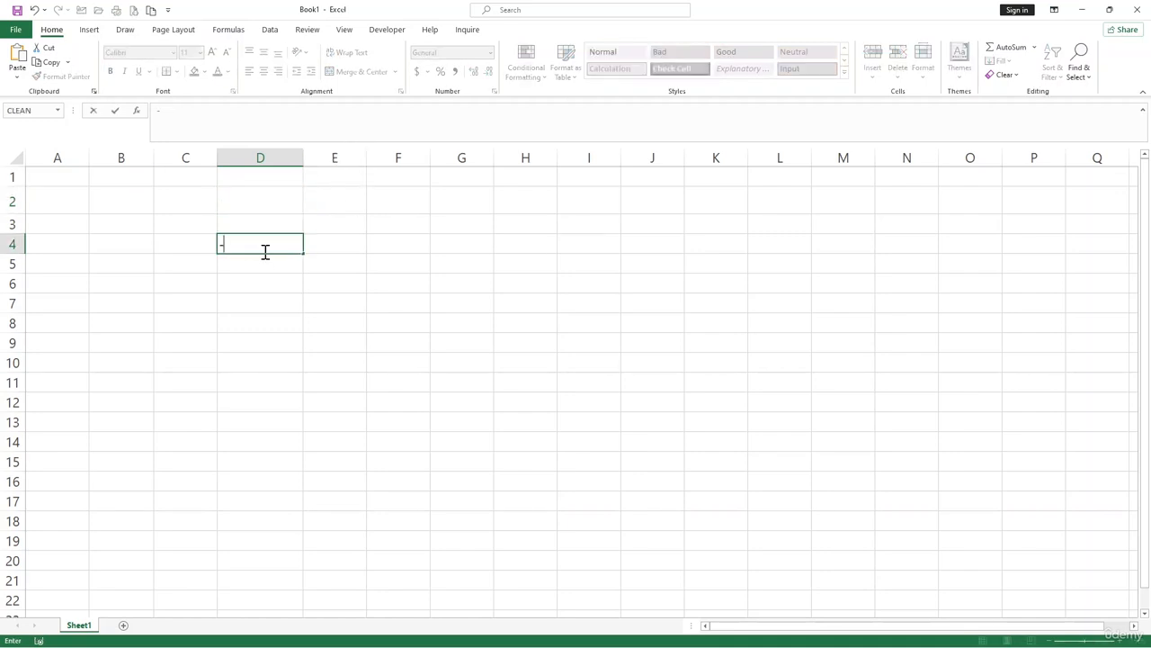
key(Down)
key(Return)
key(Down)
key(Down)
key(Down)
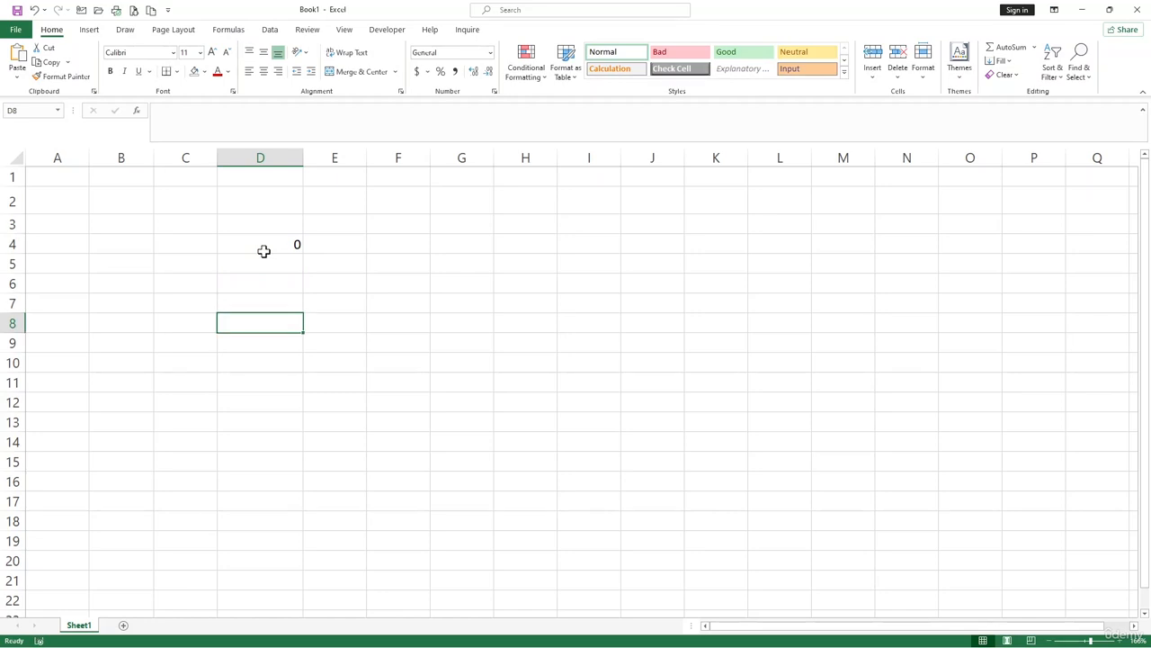
Clear the formula from cell D4
click(268, 245)
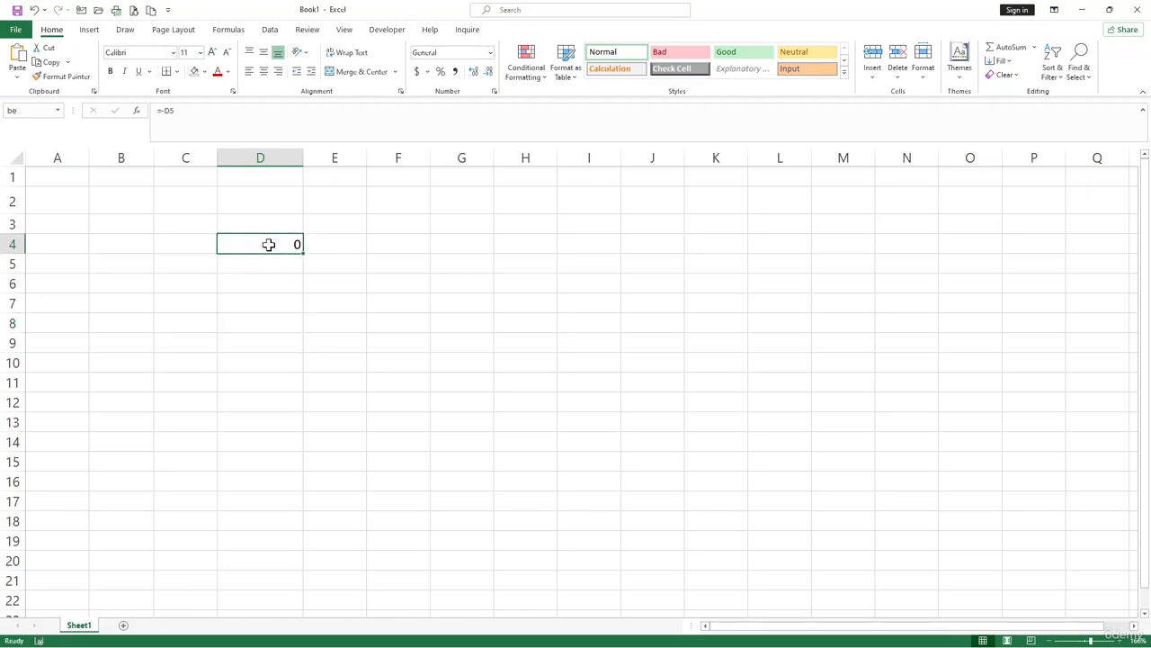
key(BackSpace)
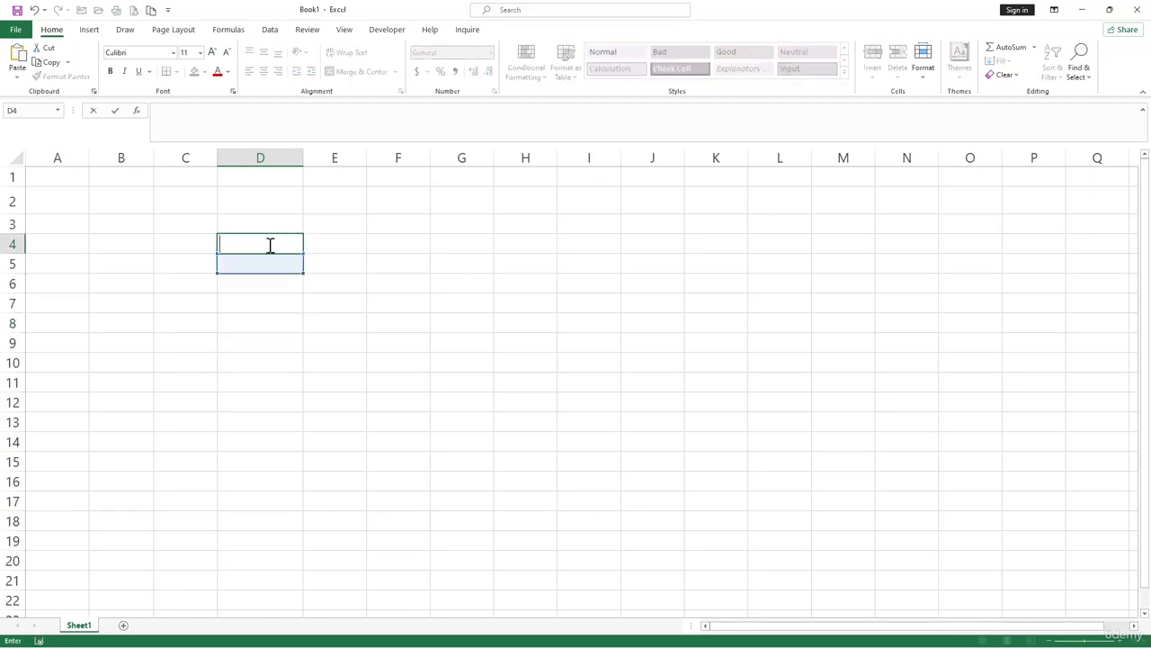
click(309, 284)
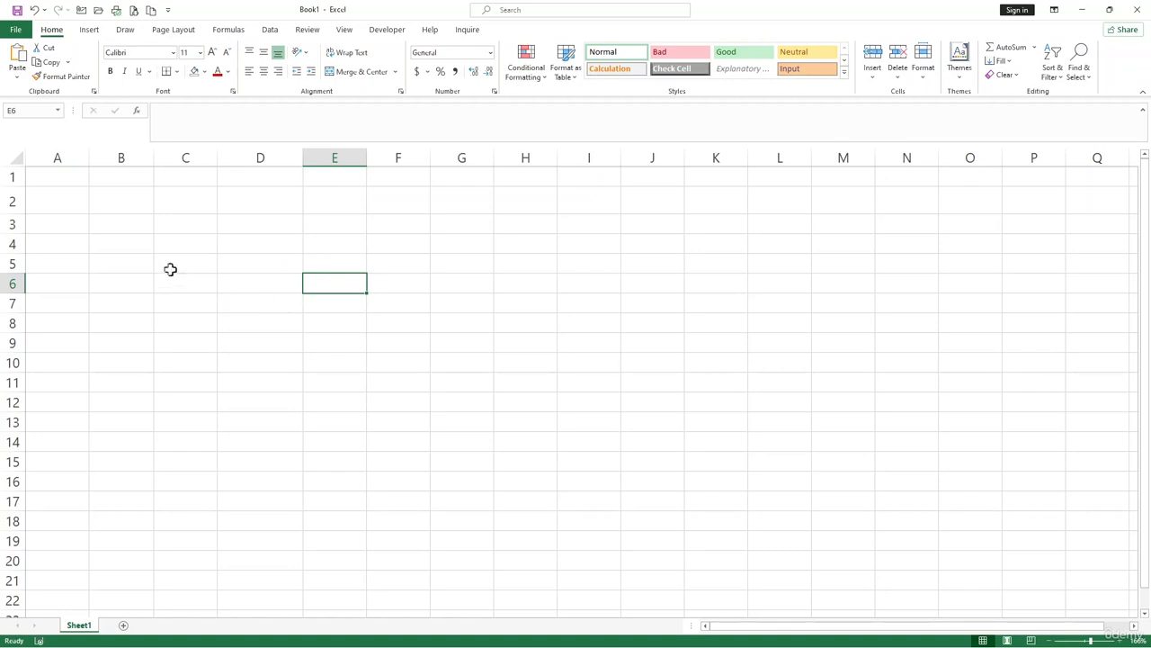
Enter the value 15 in cell A1 and the value 5 in cell B1
click(56, 178)
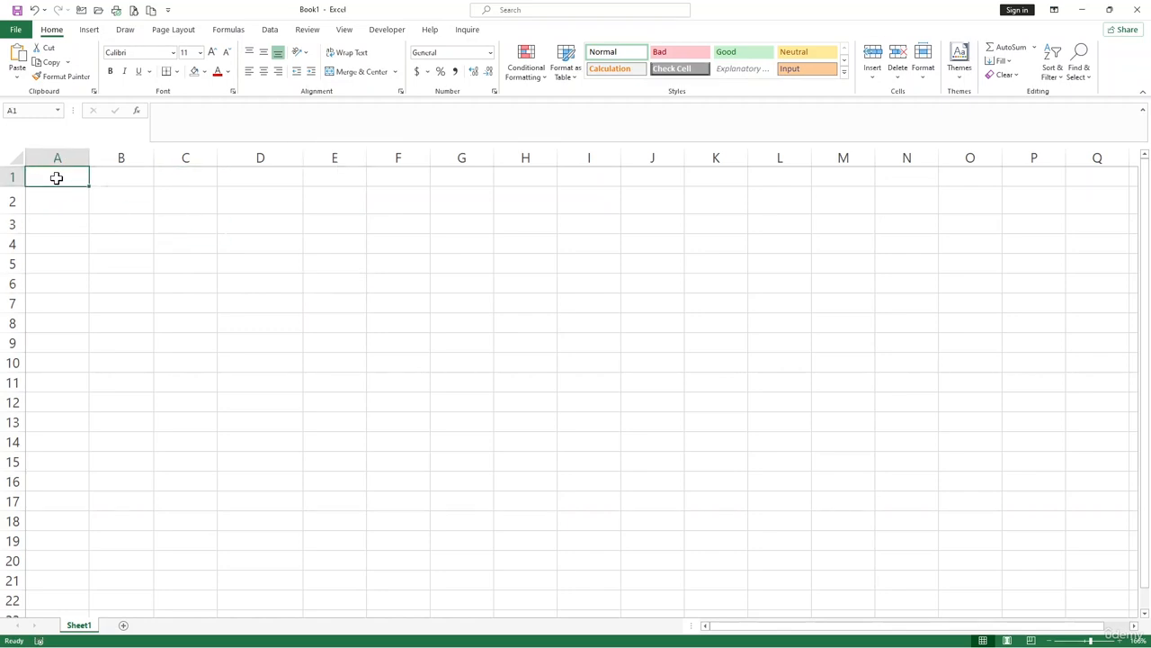
text(15)
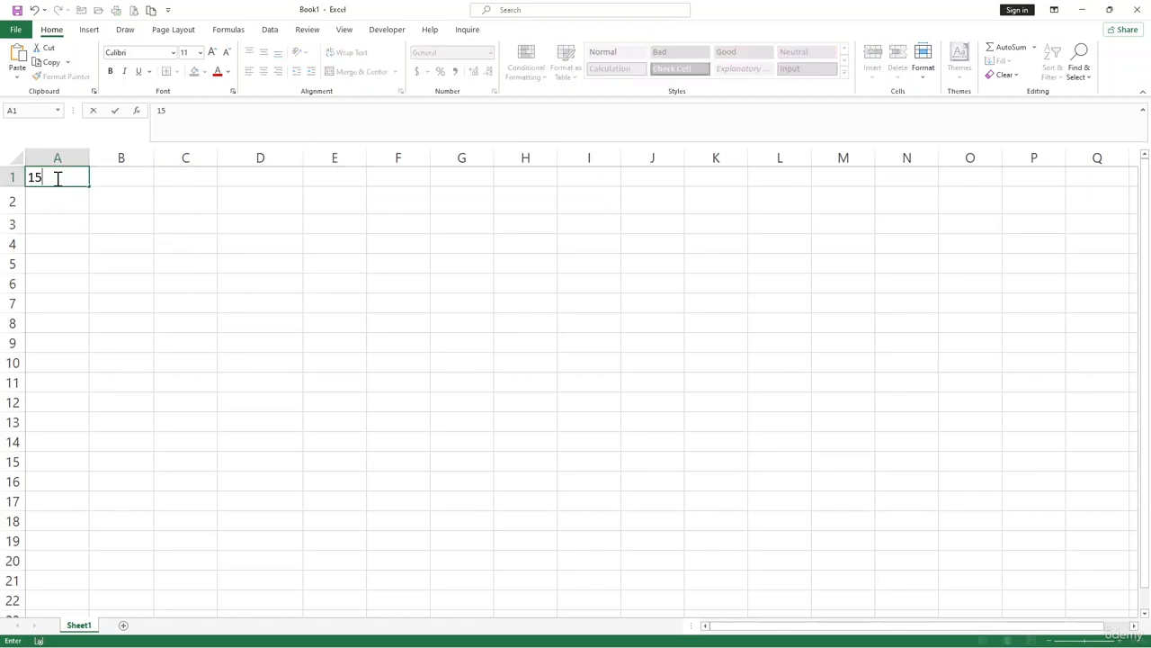
key(Tab)
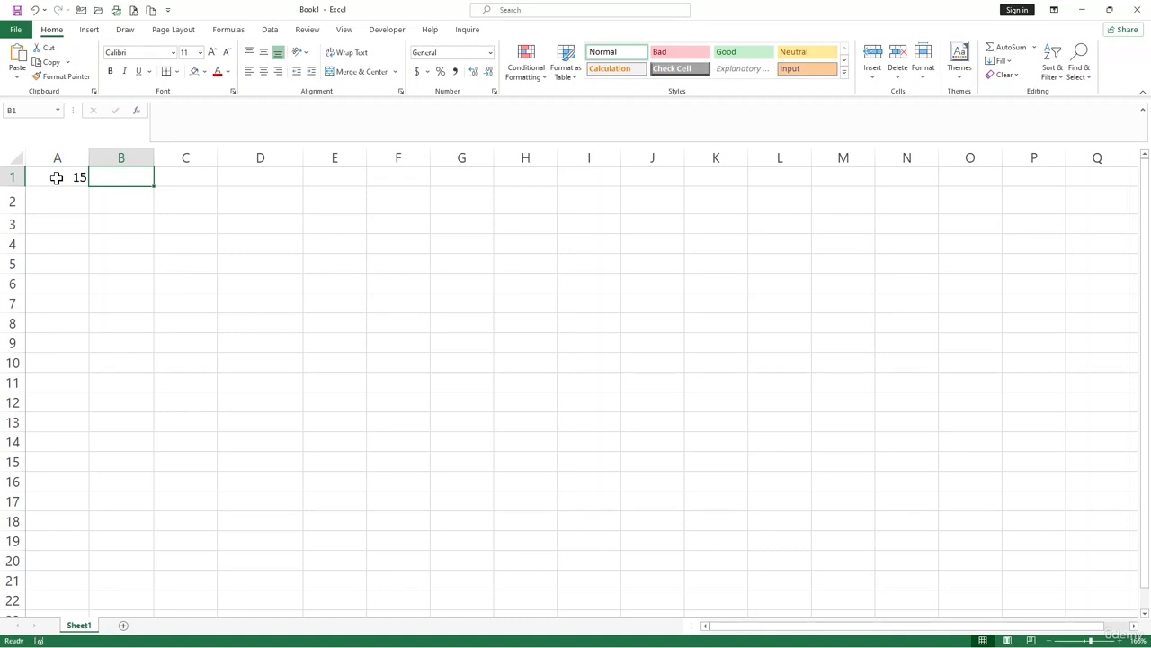
text(5)
click(158, 275)
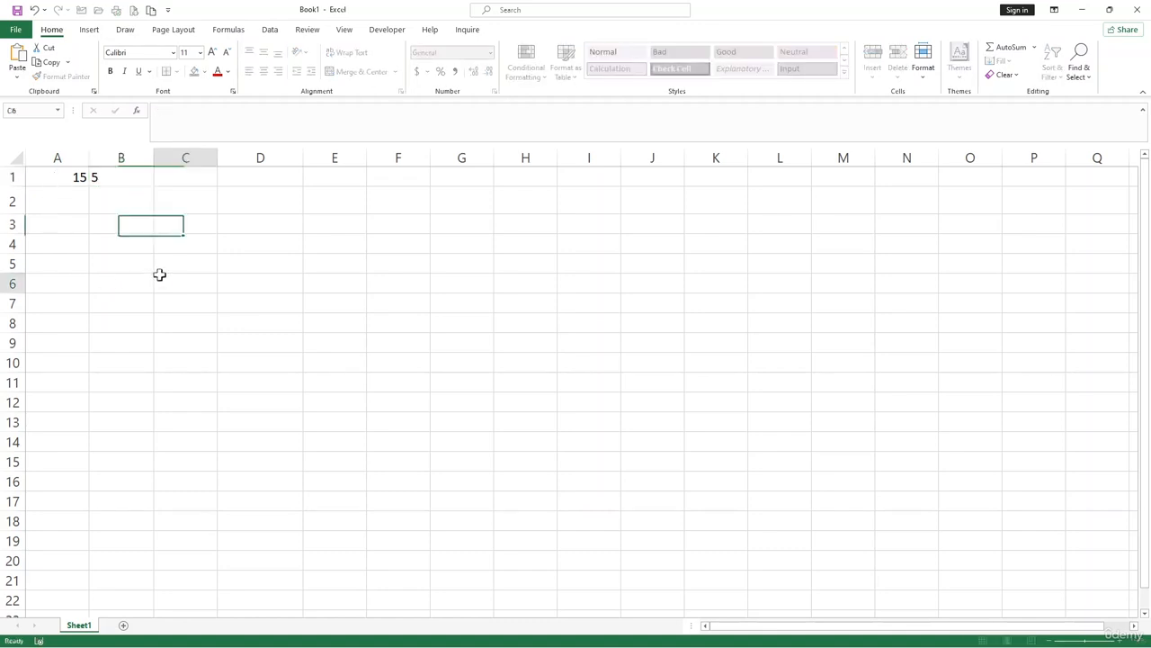
Add the two values in cell C1 with the formula =A1+B1
click(187, 177)
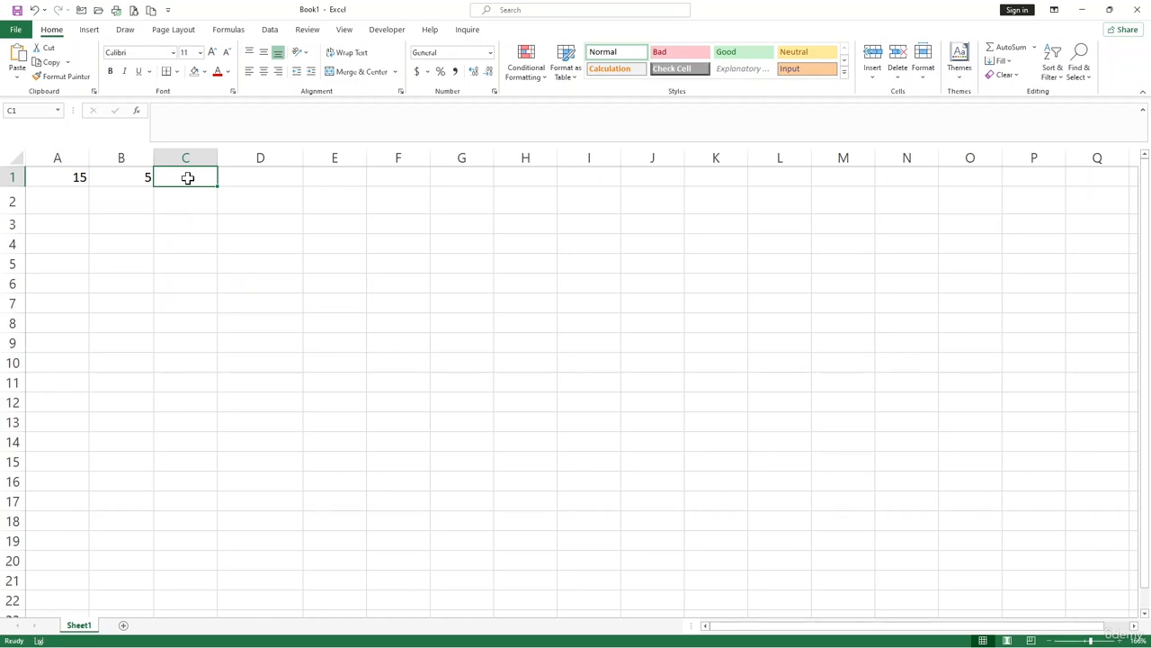
text(=)
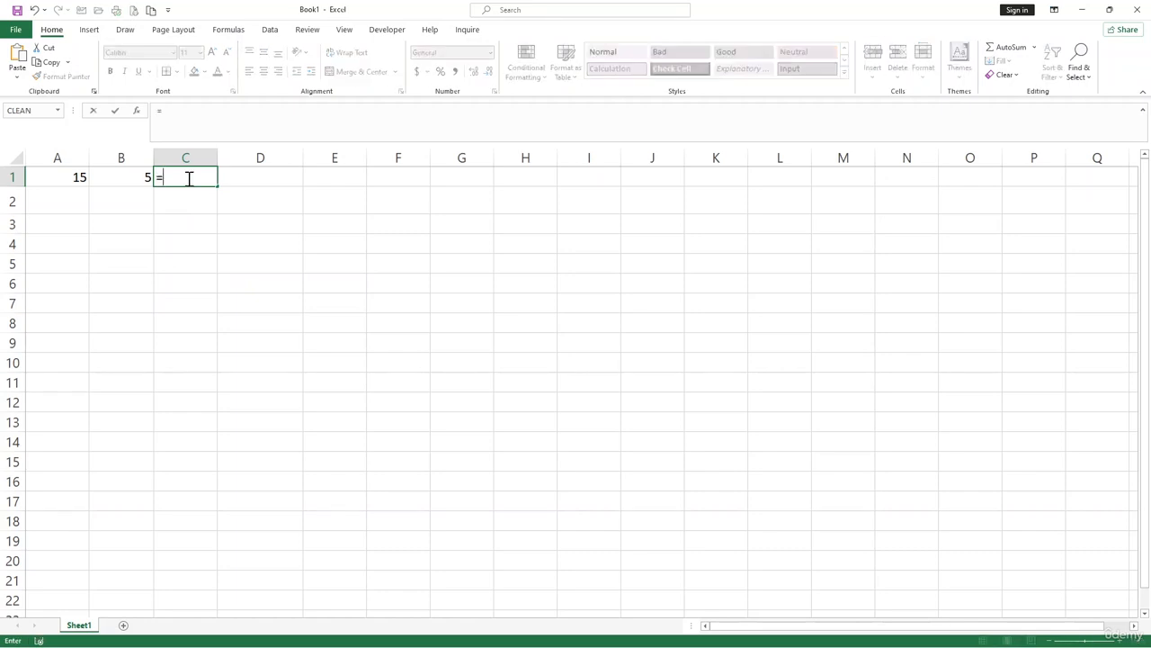
click(77, 179)
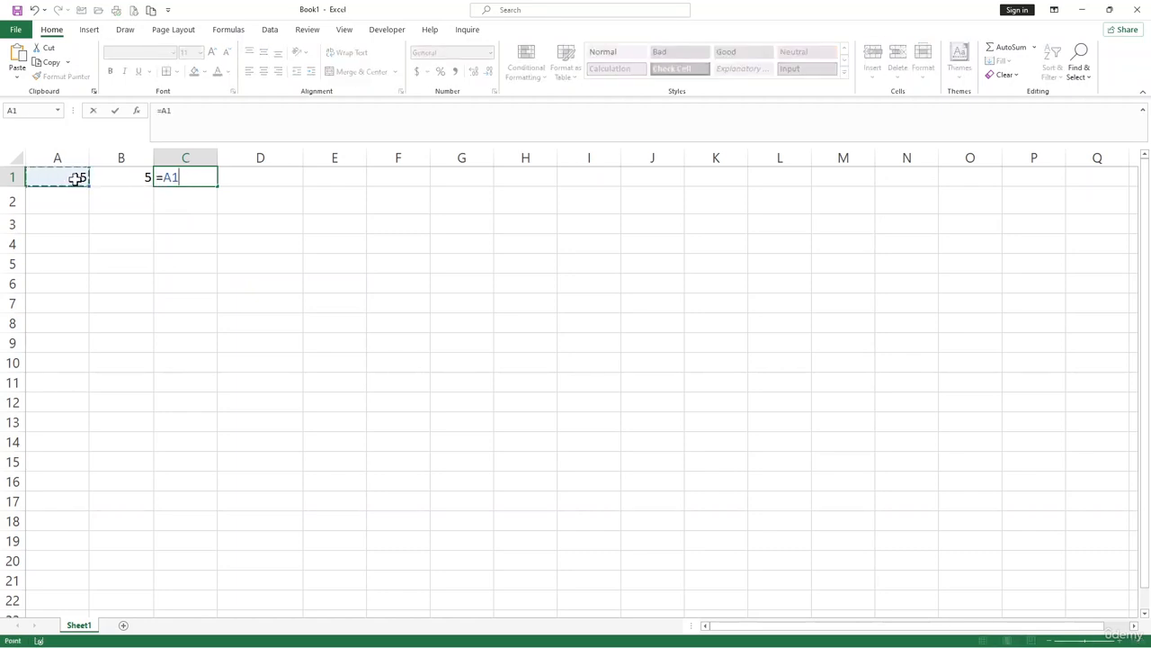
text(+)
click(108, 175)
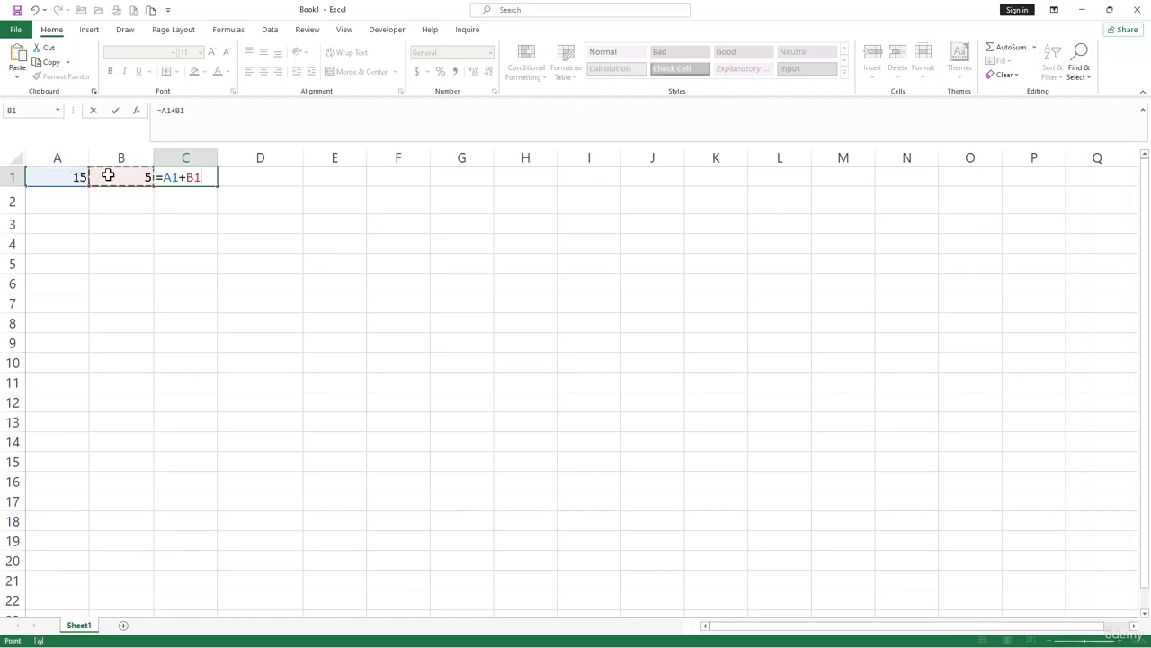
key(Return)
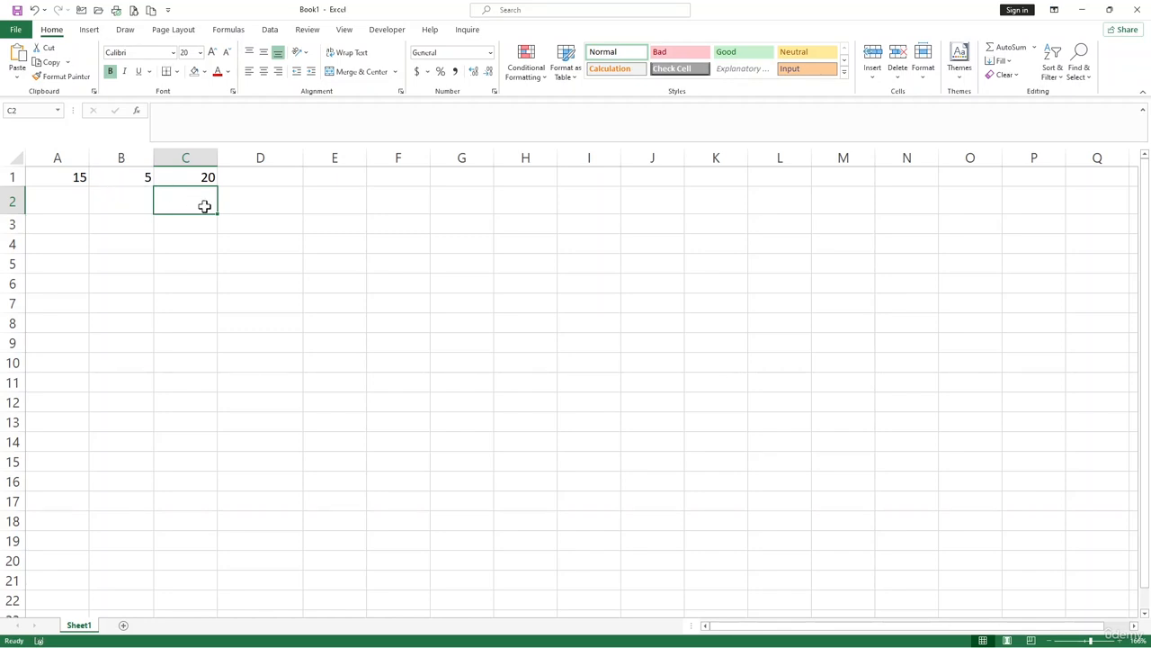
Subtract B1 from A1 in cell C2 with the formula =A1-B1
text(=)
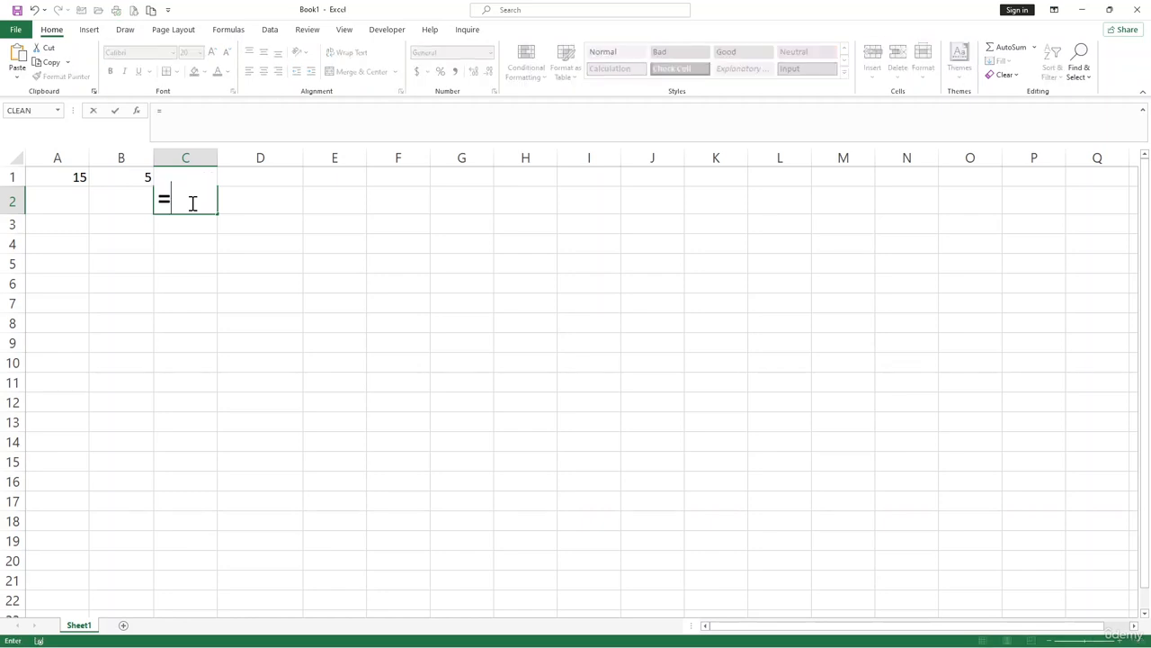
click(79, 178)
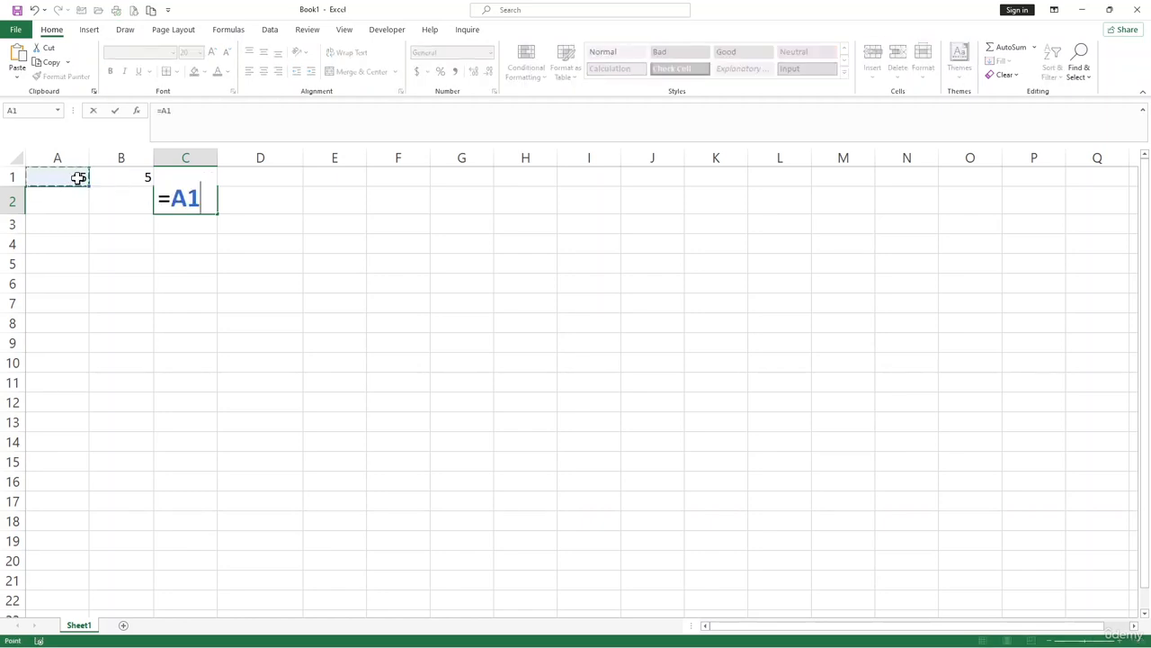
text(-)
click(131, 180)
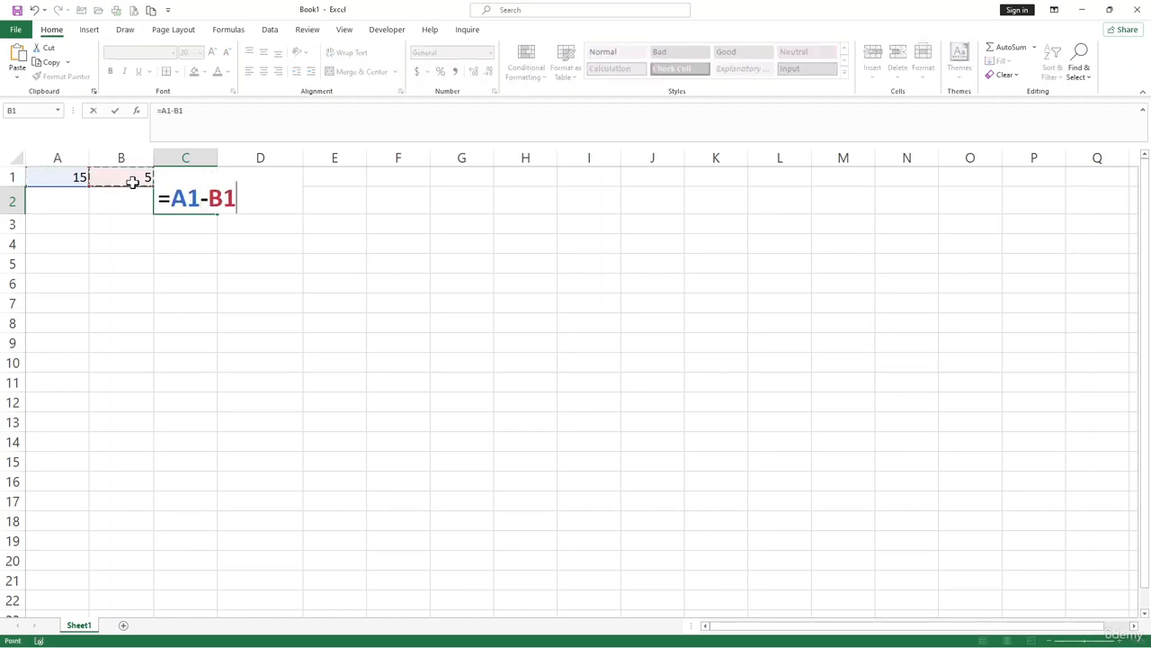
key(Return)
click(197, 194)
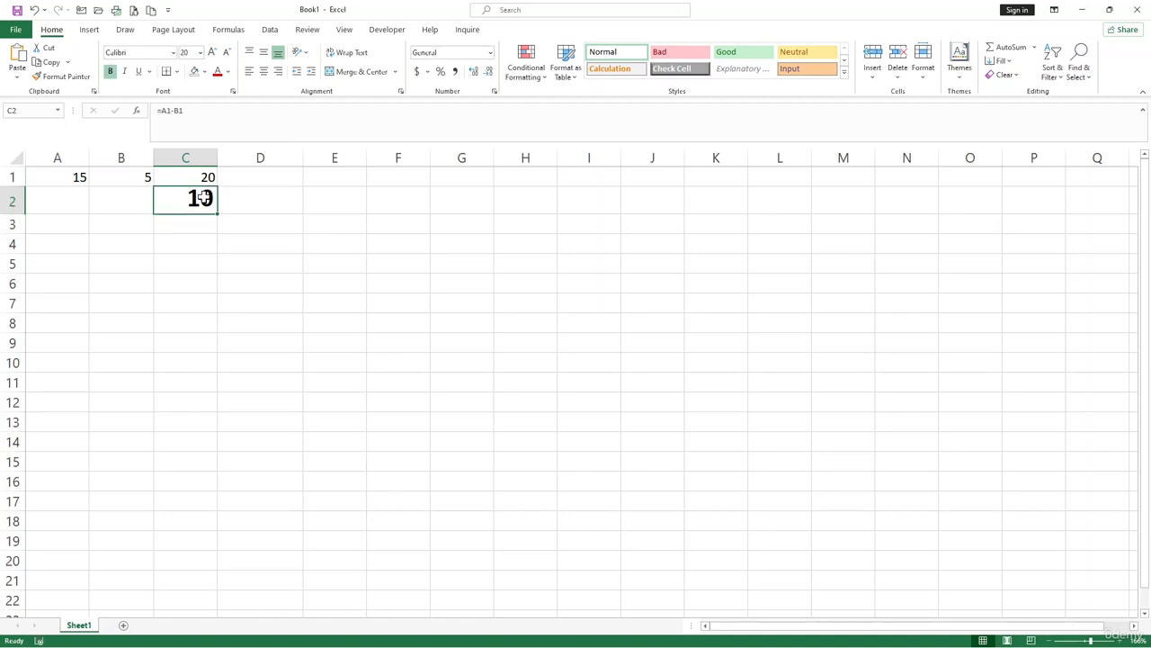
Multiply the two values in cell C3 with the formula =A1*B1
click(198, 219)
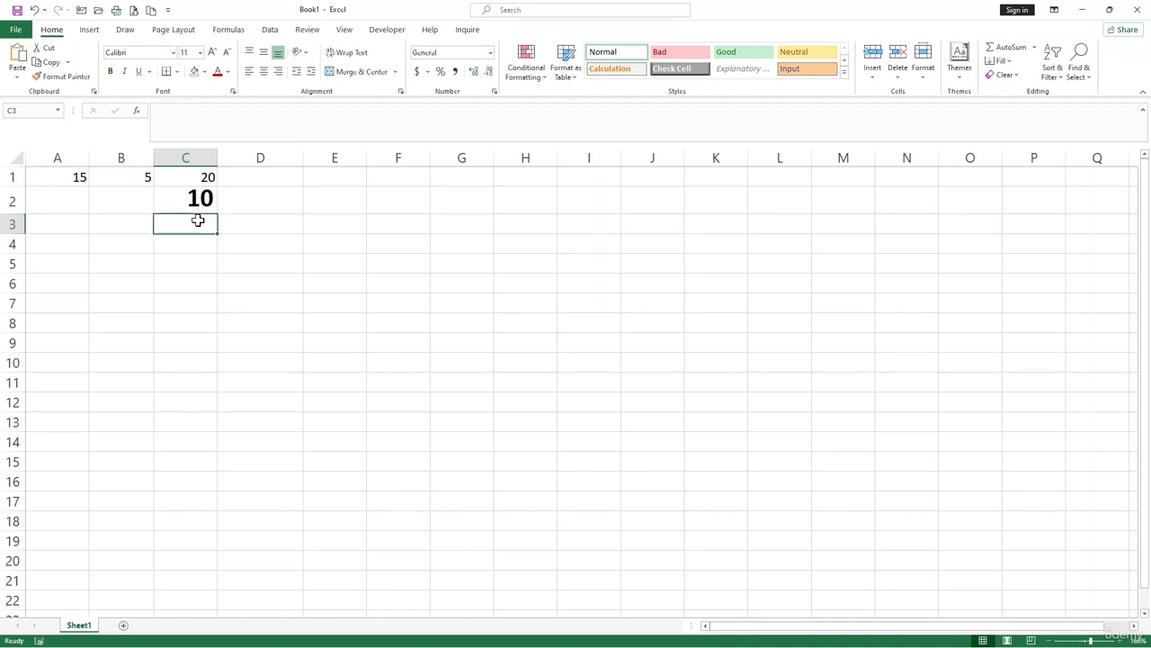
text(=)
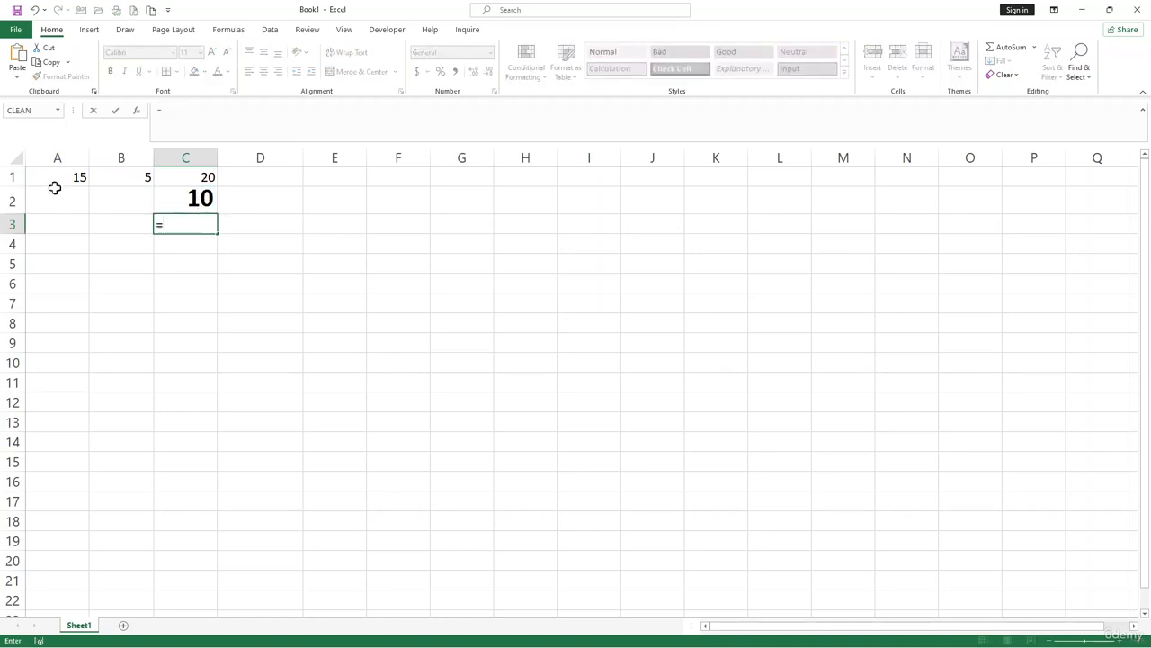
click(56, 181)
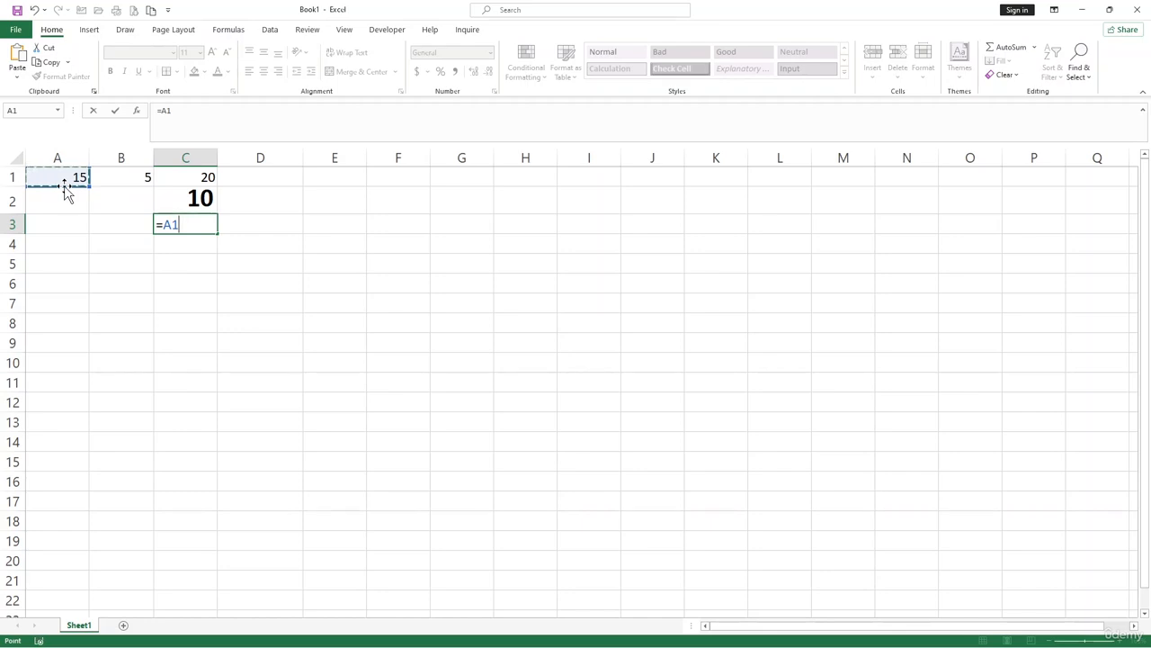
text(*)
click(135, 176)
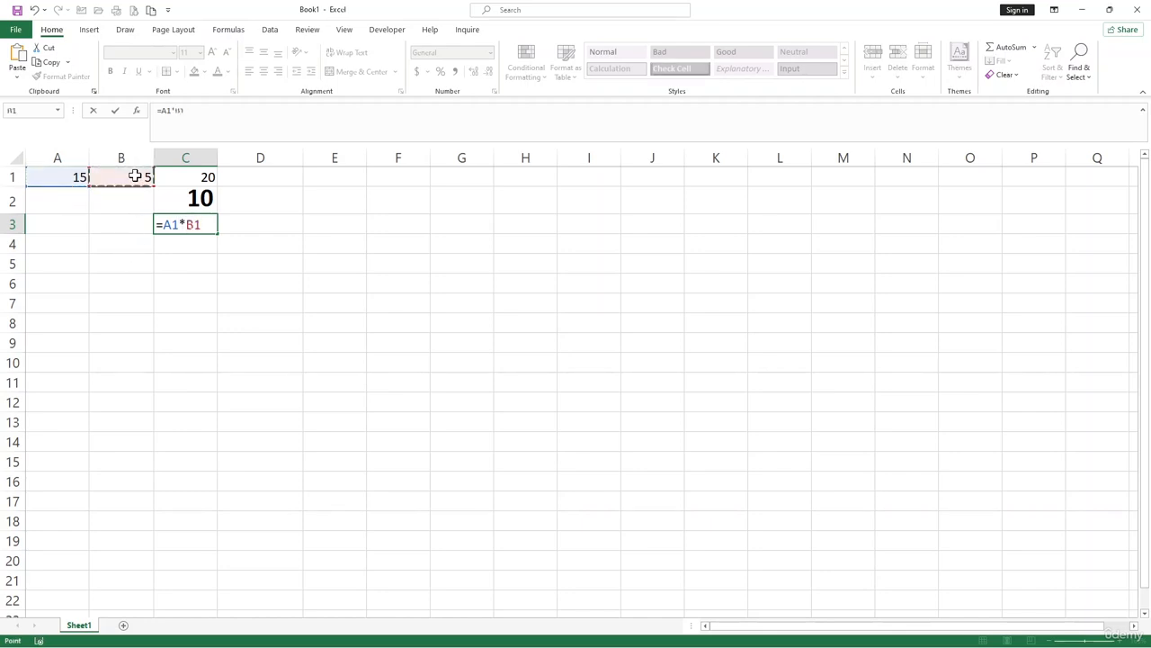
key(Return)
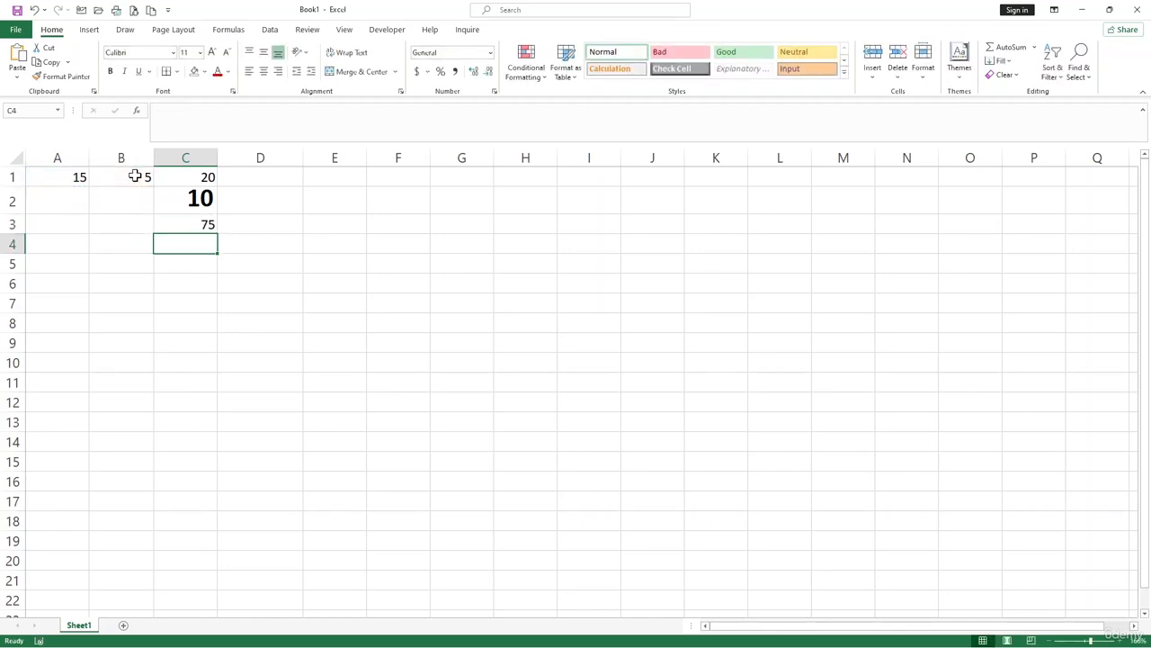
click(190, 224)
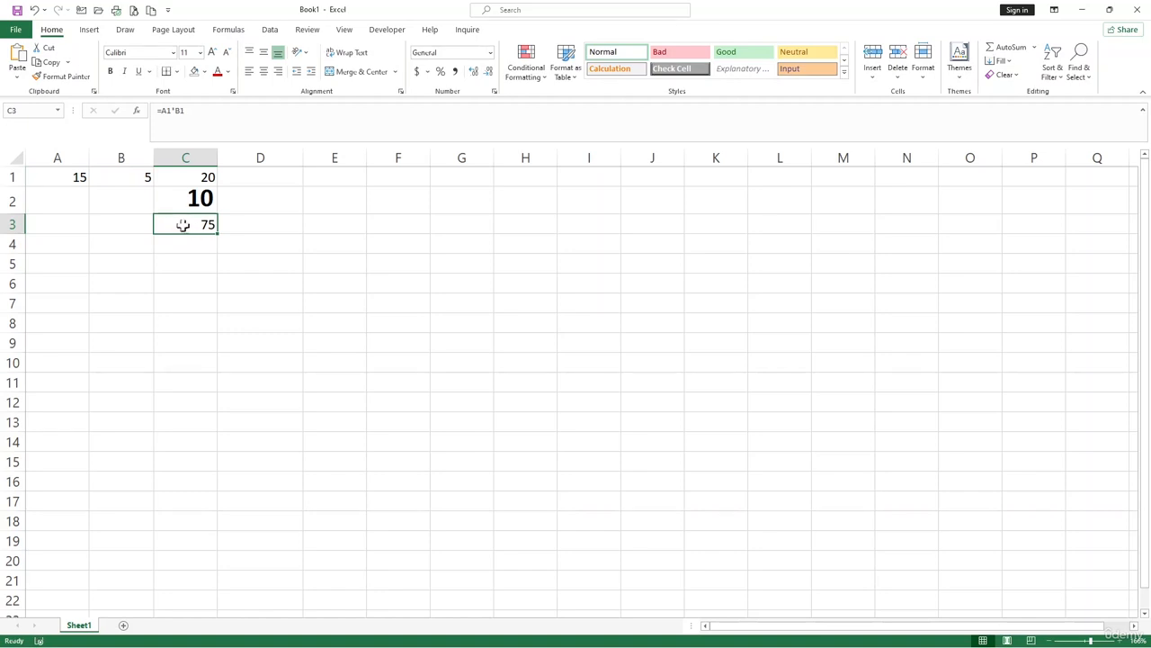
Divide A1 by B1 in cell C4 with the formula =A1/B1
click(196, 240)
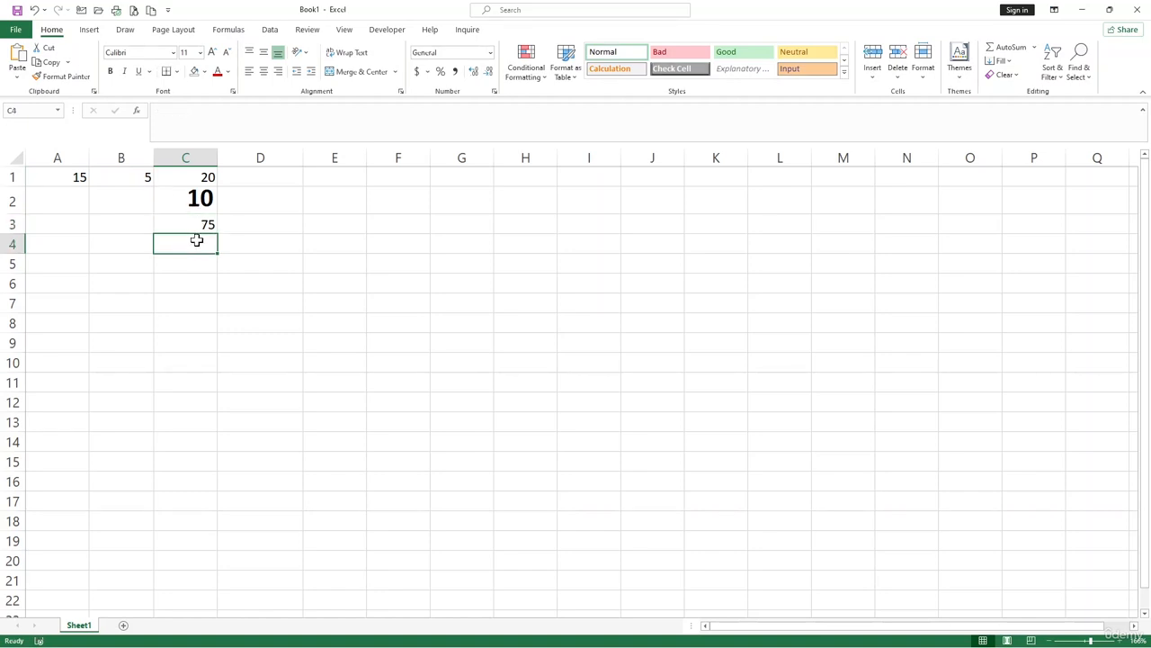
text(=)
click(78, 176)
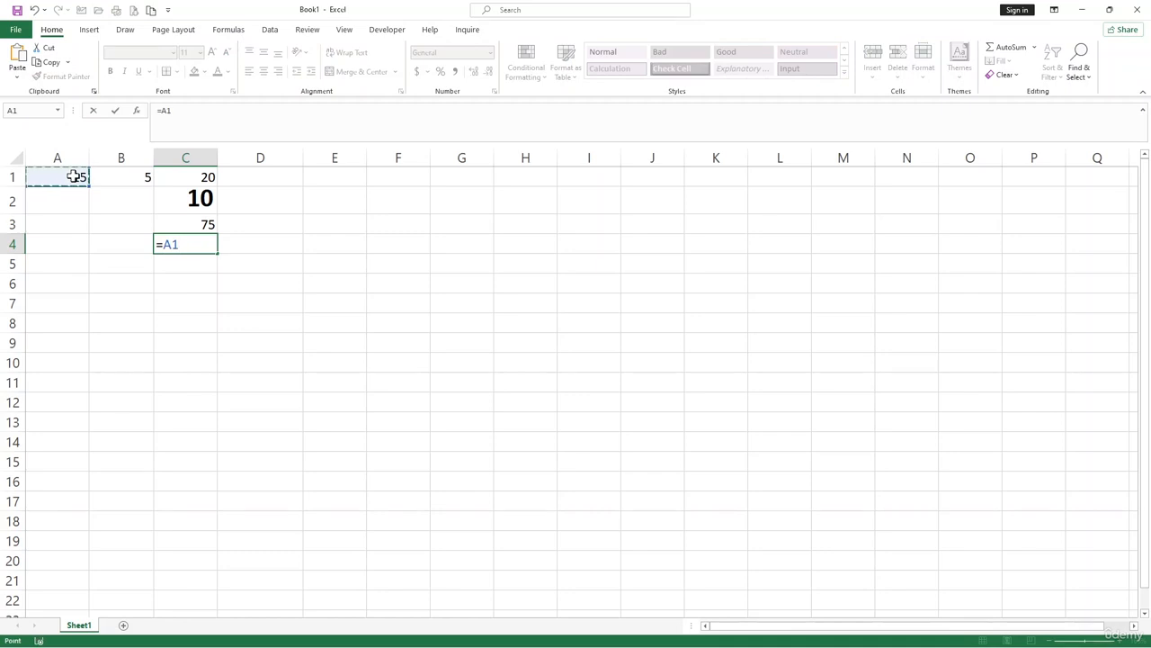
text(/)
click(134, 177)
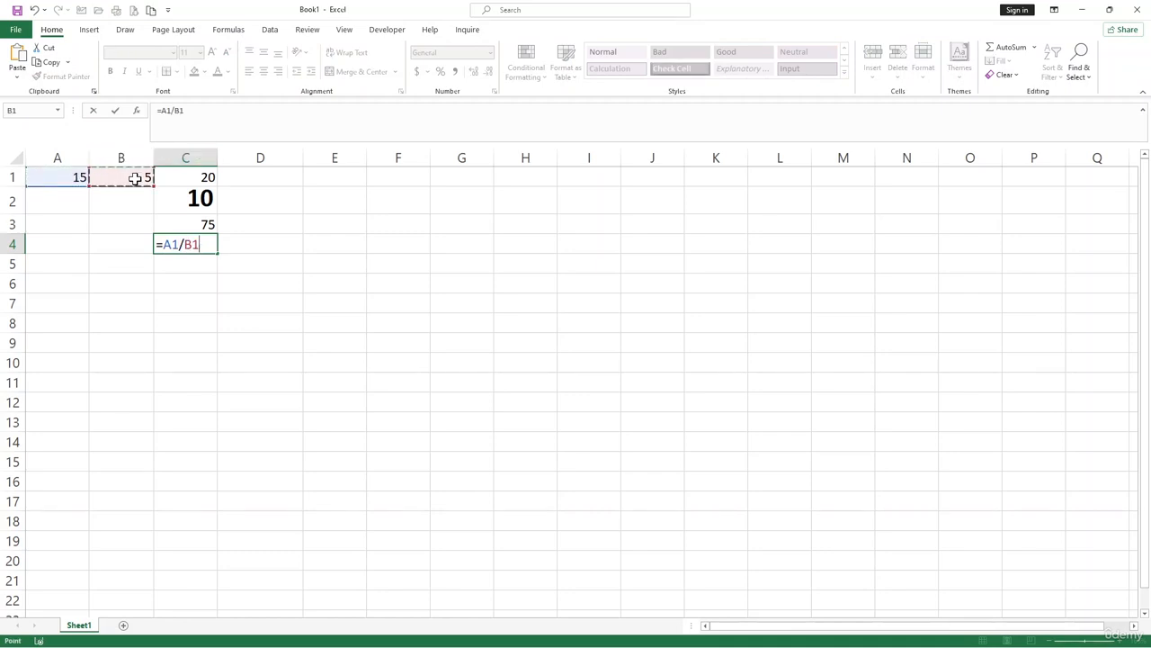
key(Return)
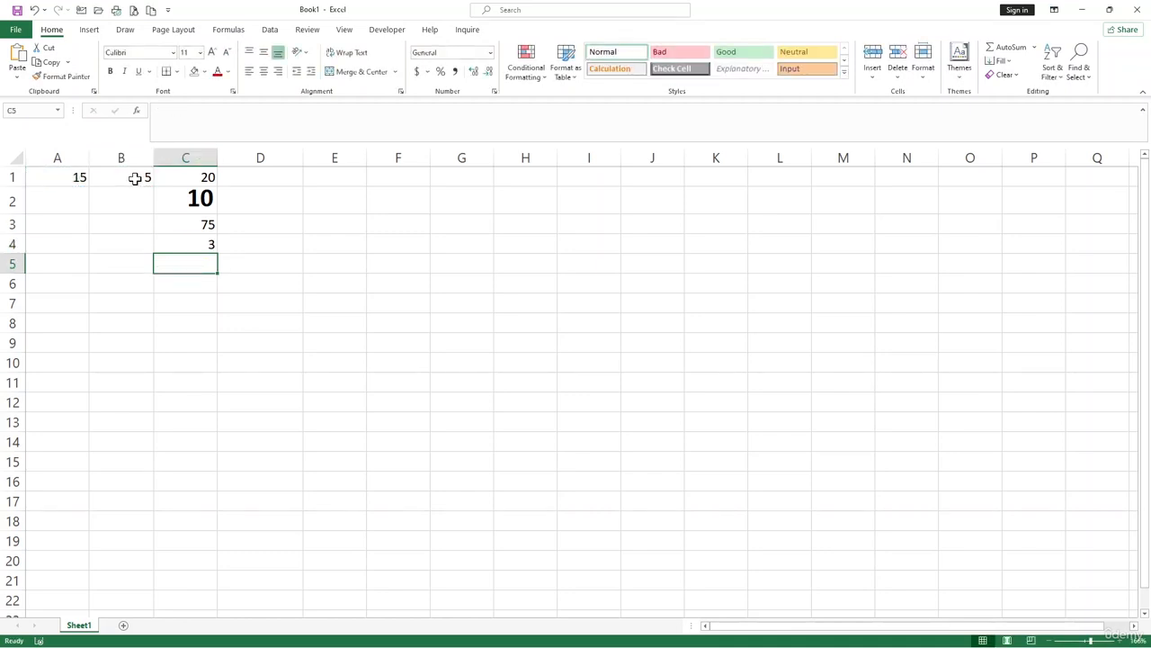
click(238, 259)
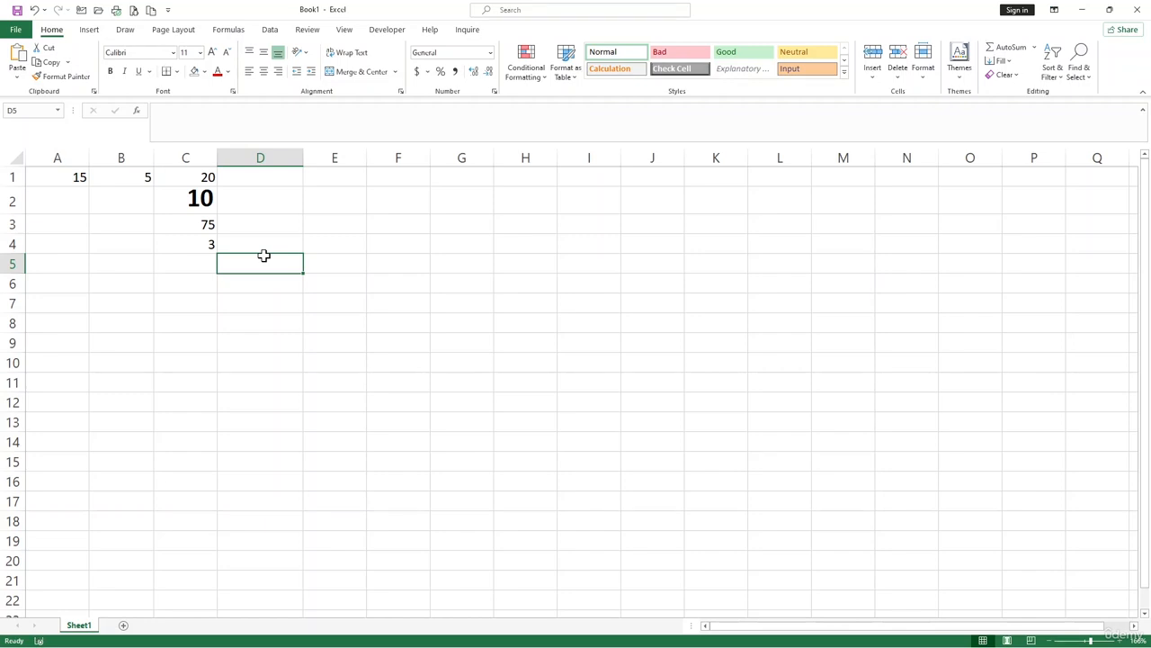
Select the results in C1:C4 and clear the addition formula from cell C1
drag(199, 180, 205, 246)
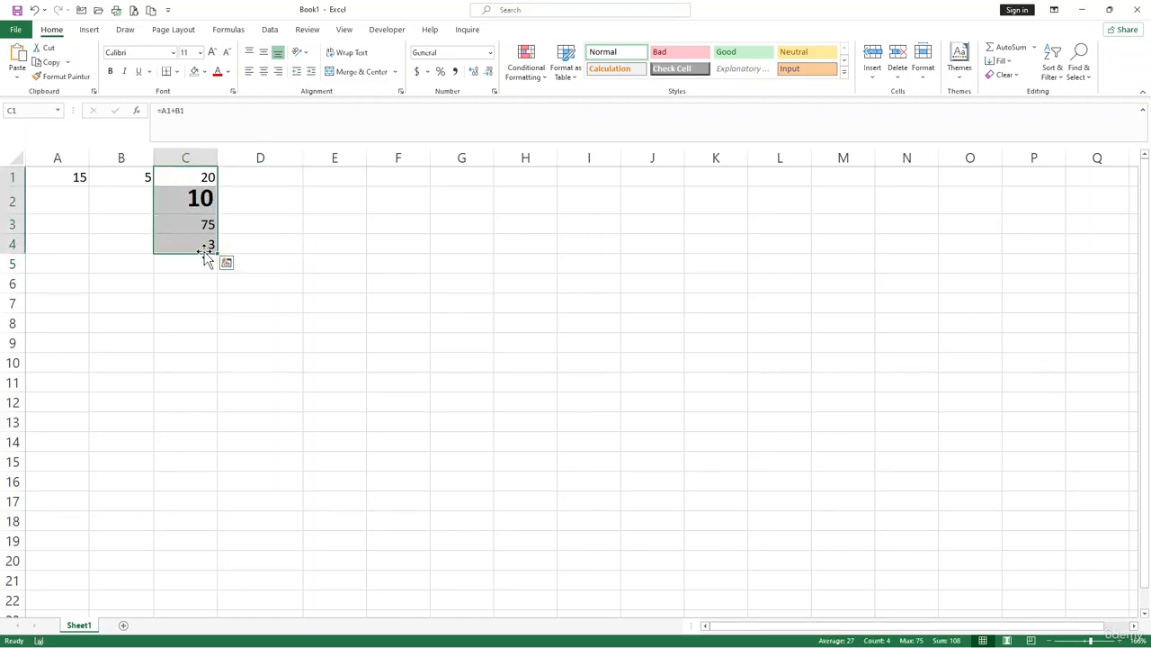
key(BackSpace)
click(252, 278)
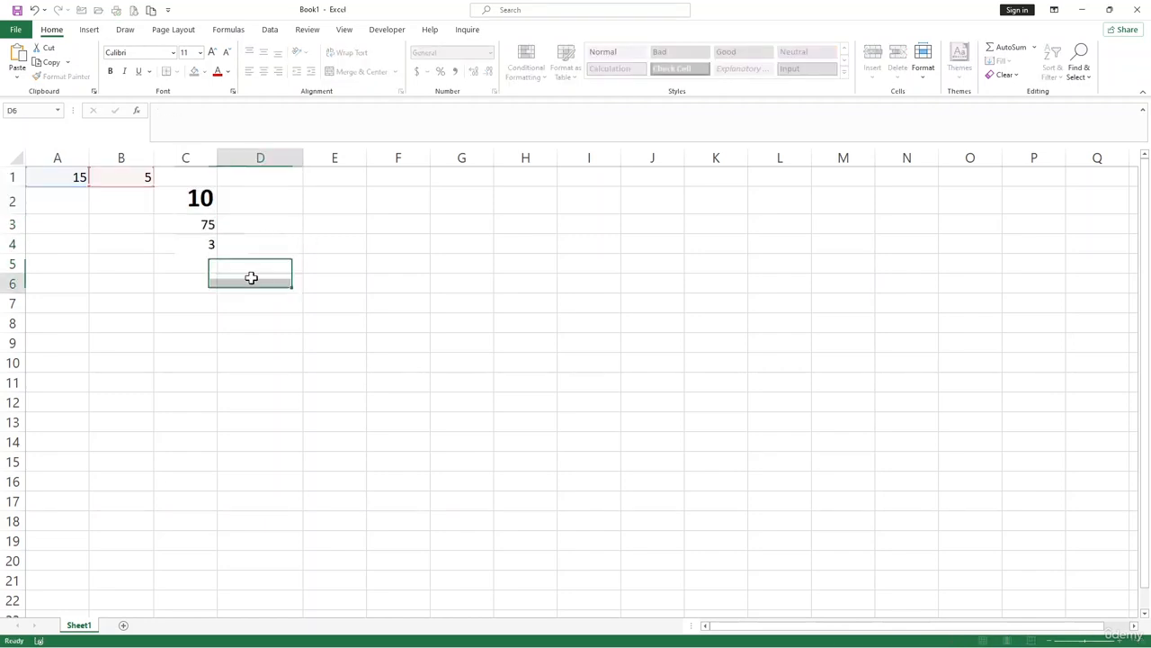
Clear the subtraction, multiplication and division formulas from cells C2:C4
drag(205, 202, 200, 244)
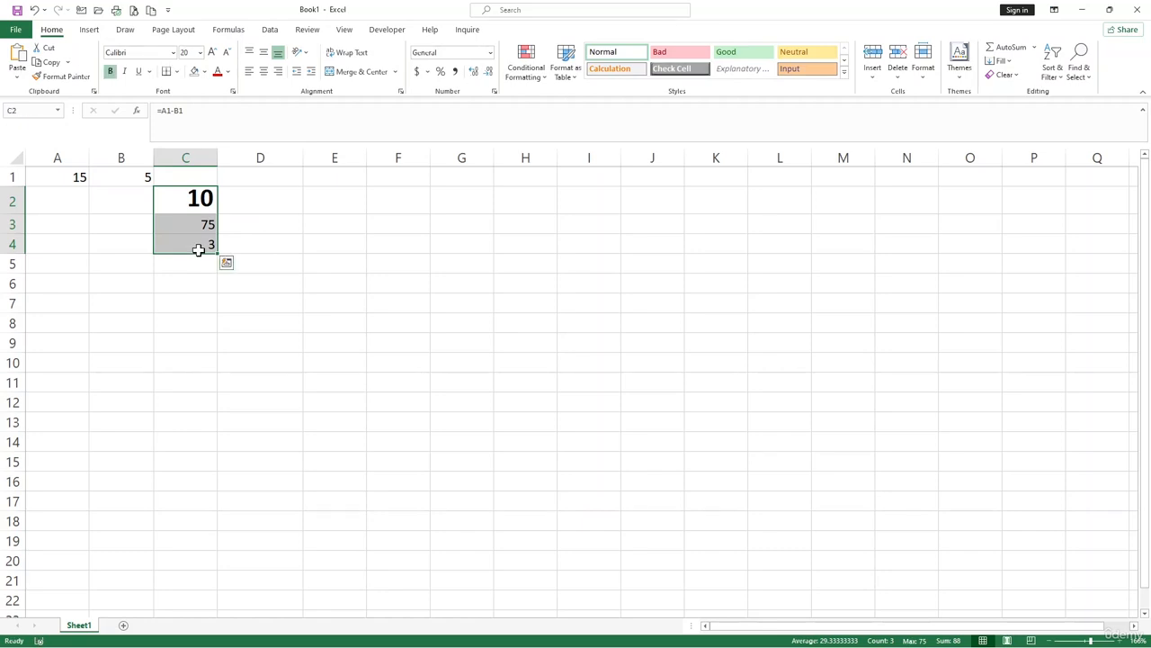
key(Delete)
click(213, 286)
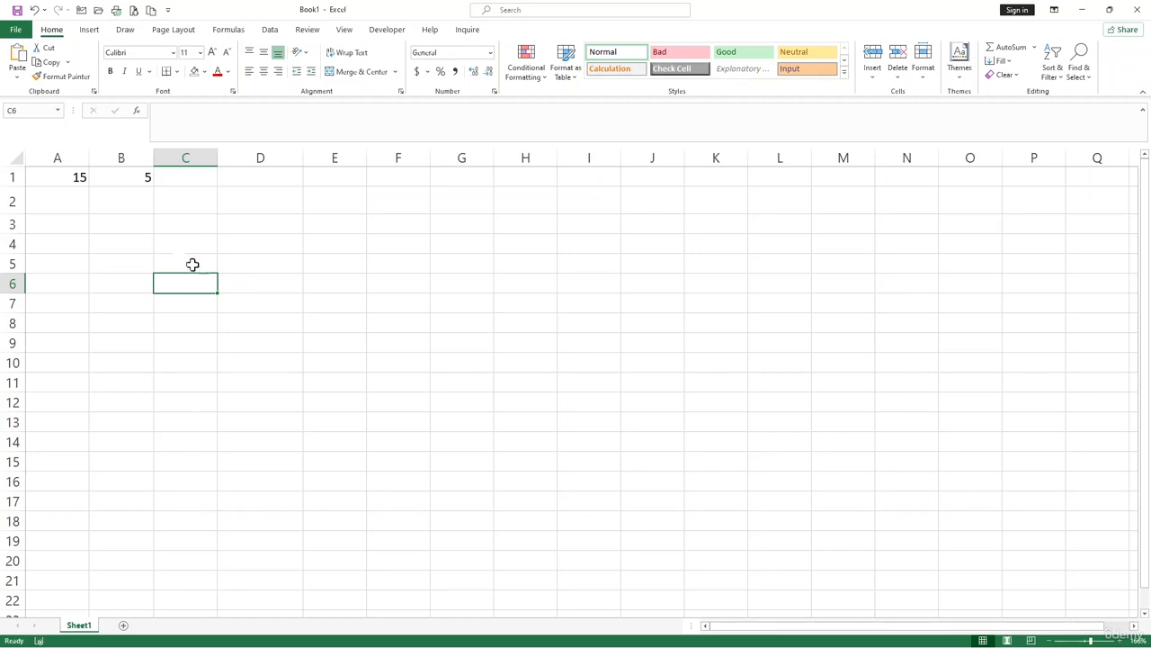
Select cells A1:B1 and clear the value from cell A1
click(77, 177)
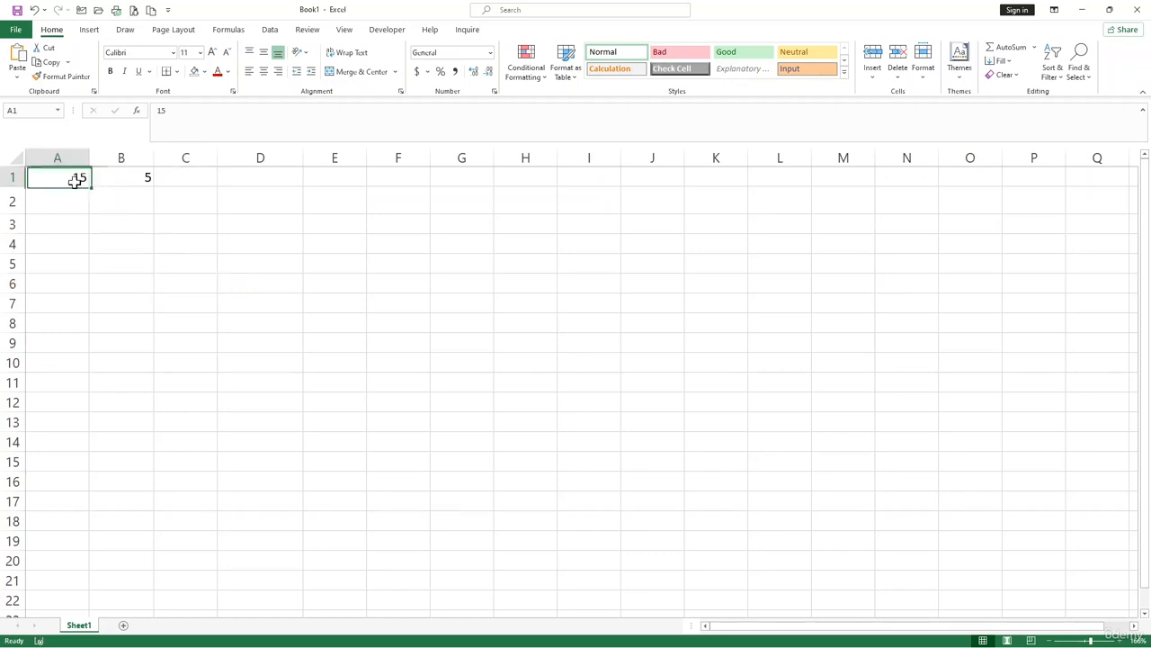
click(130, 180)
drag(88, 181, 143, 179)
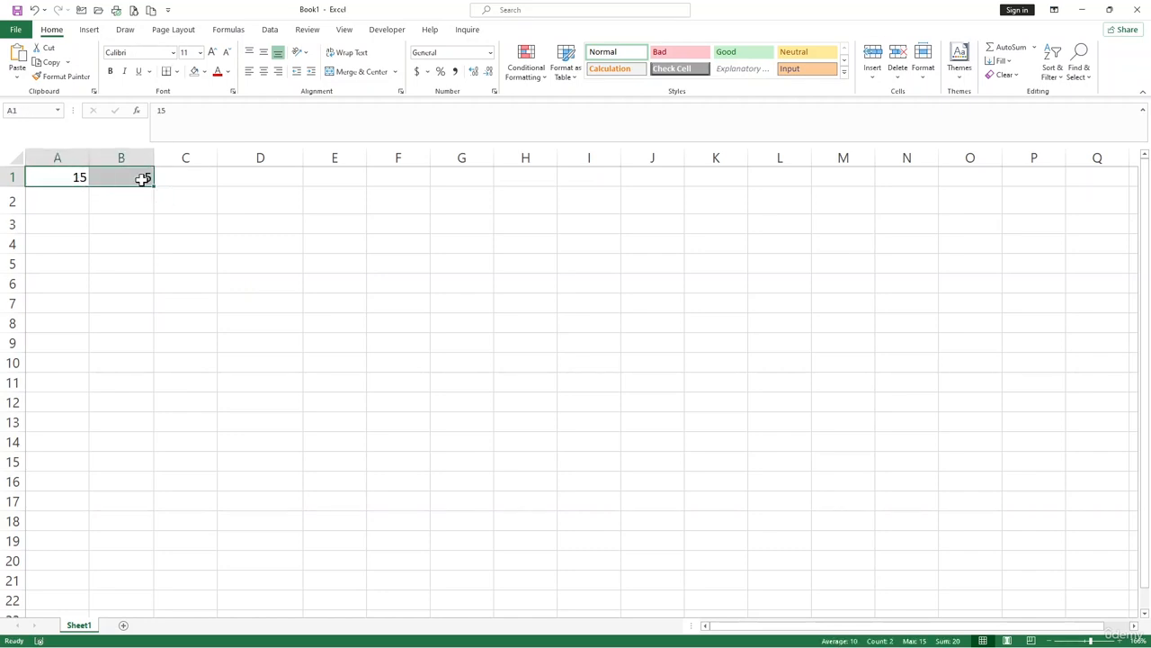
key(BackSpace)
click(160, 217)
Enter 15, 20, 25 and 30 down cells A1:A4 and clear the value from cell B1
click(72, 176)
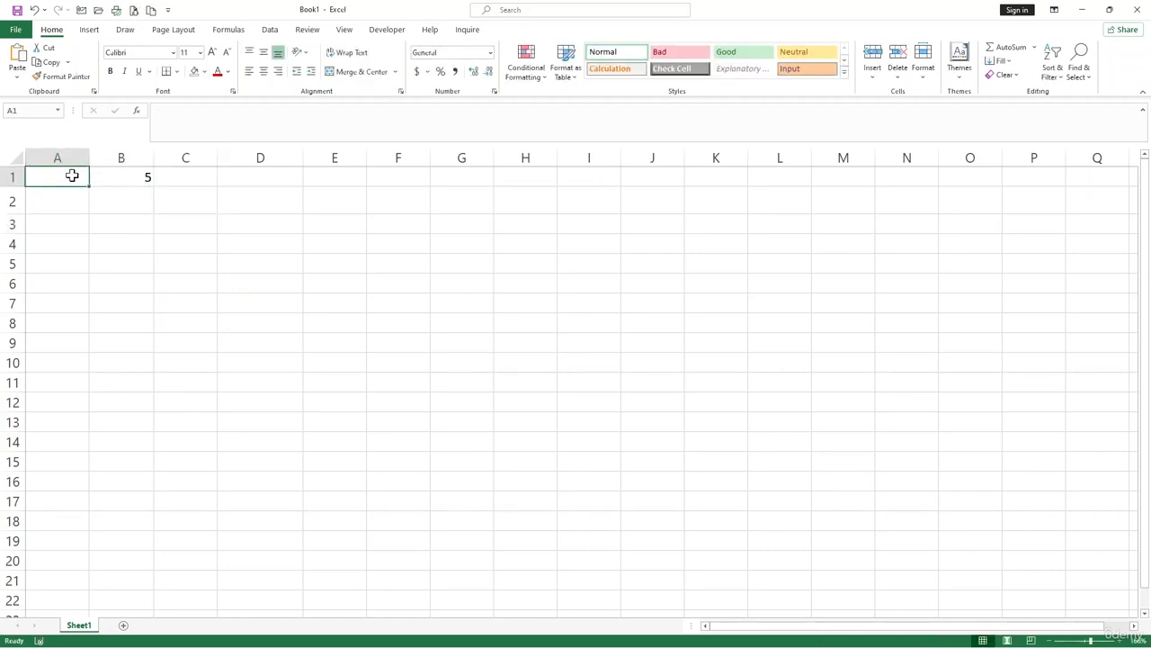
text(15)
key(Return)
text(20)
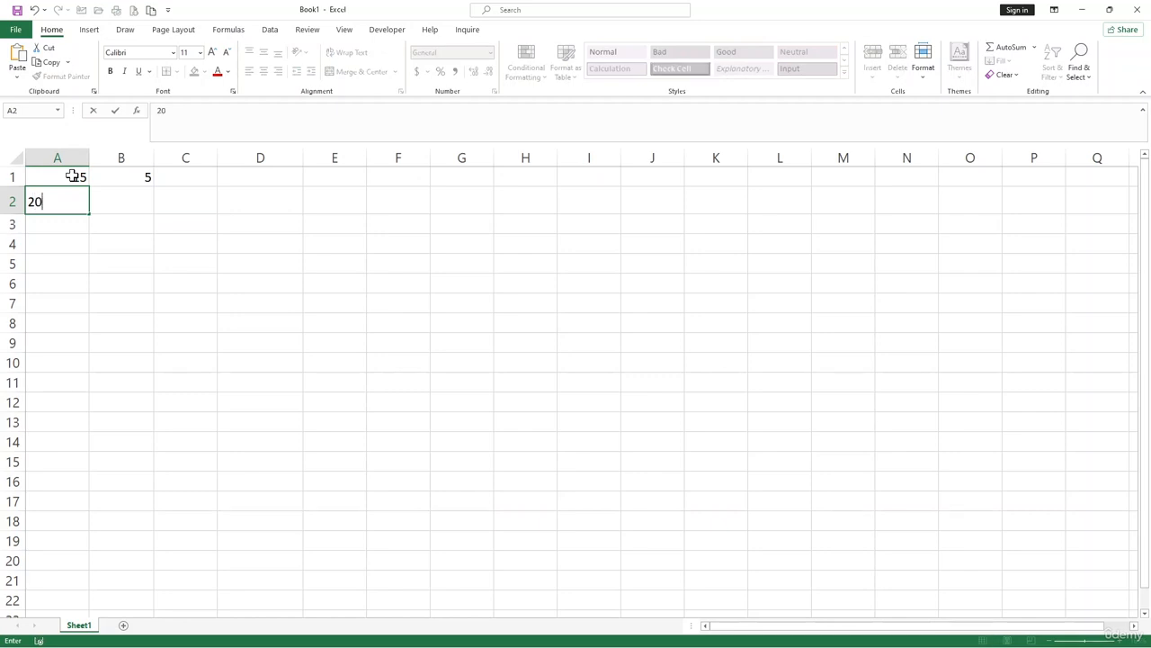
key(Return)
text(25)
key(Return)
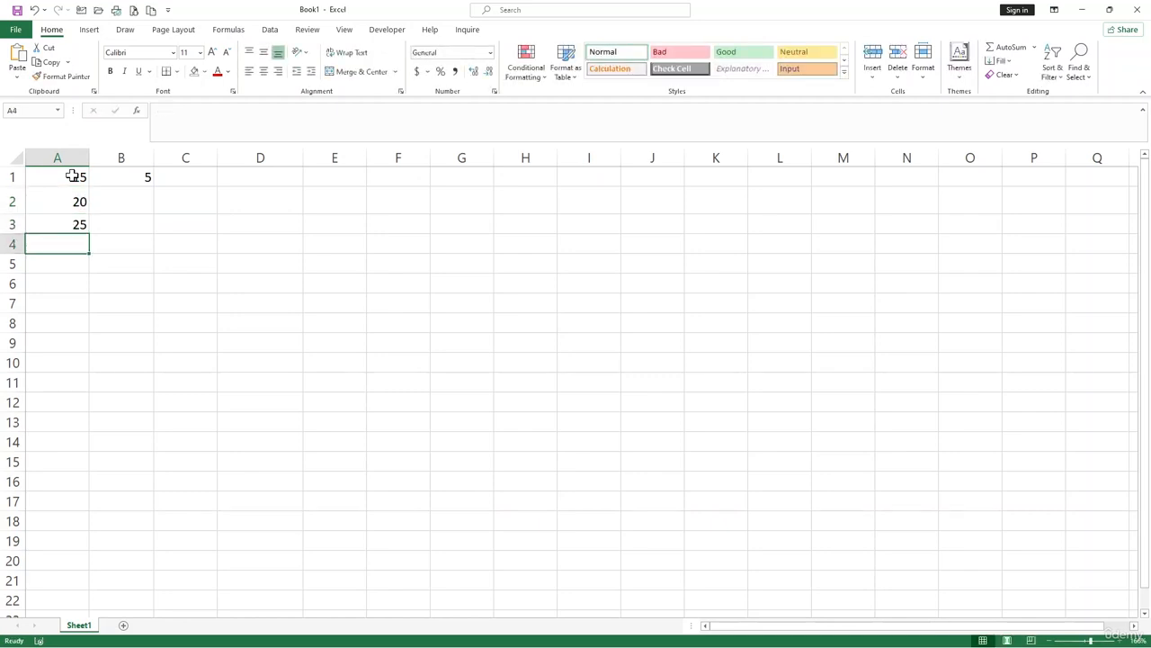
text(30)
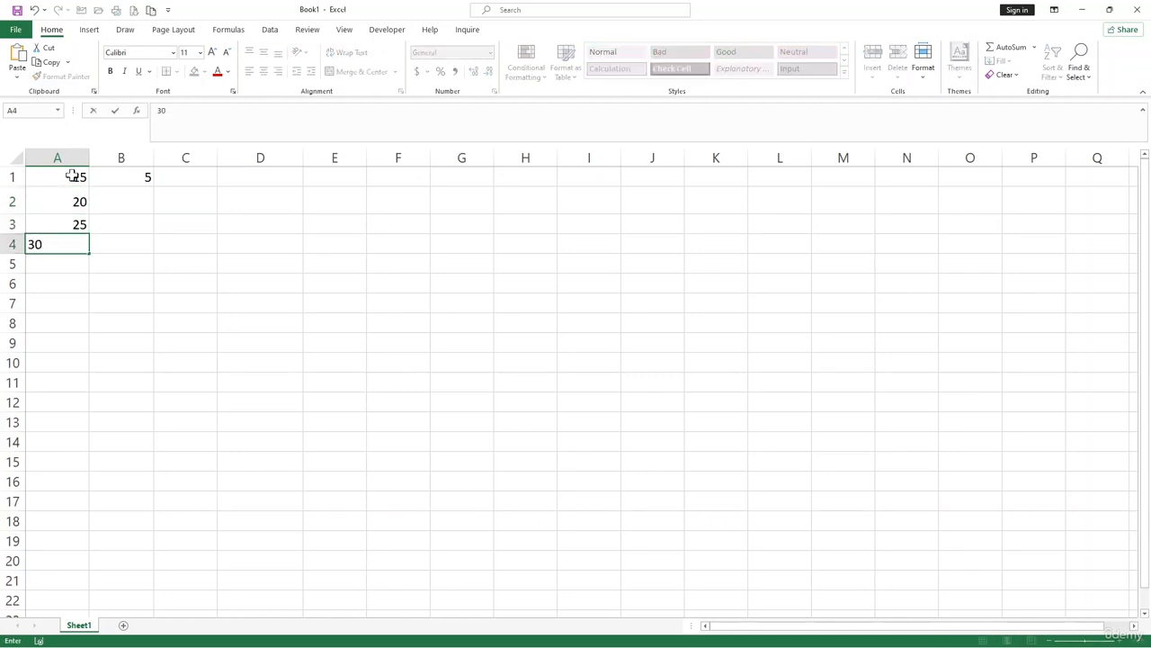
click(117, 259)
click(144, 177)
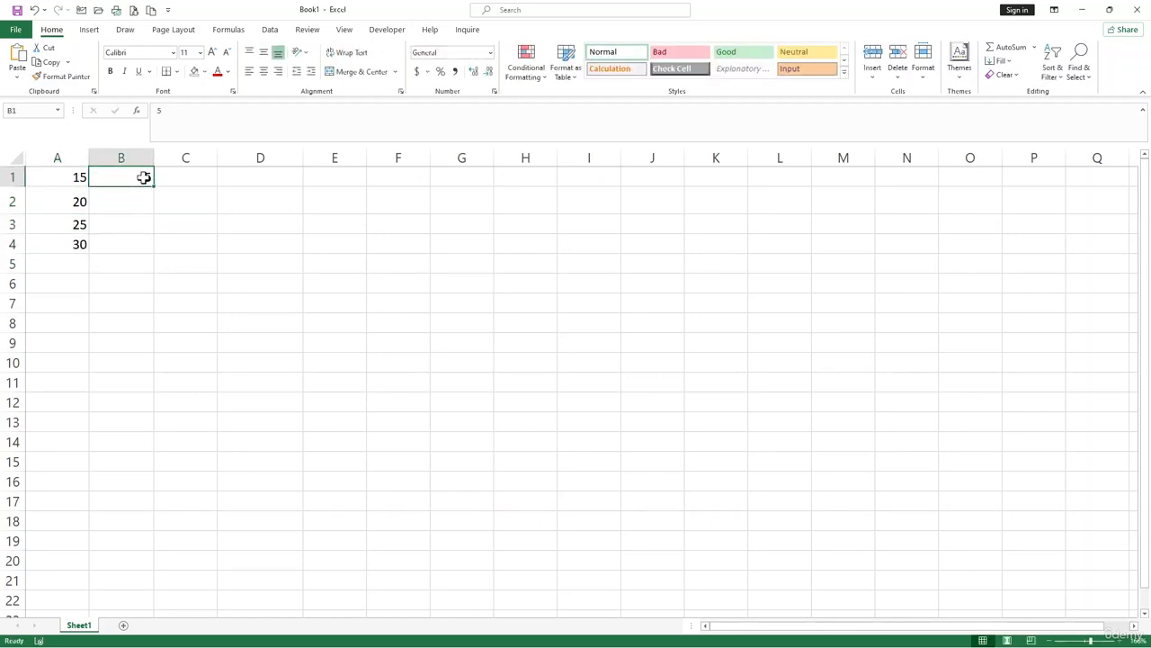
click(194, 203)
Label cell D1 "sum" and add up the column A values in cell D2 with the formula =SUM(A1:A4)
click(230, 178)
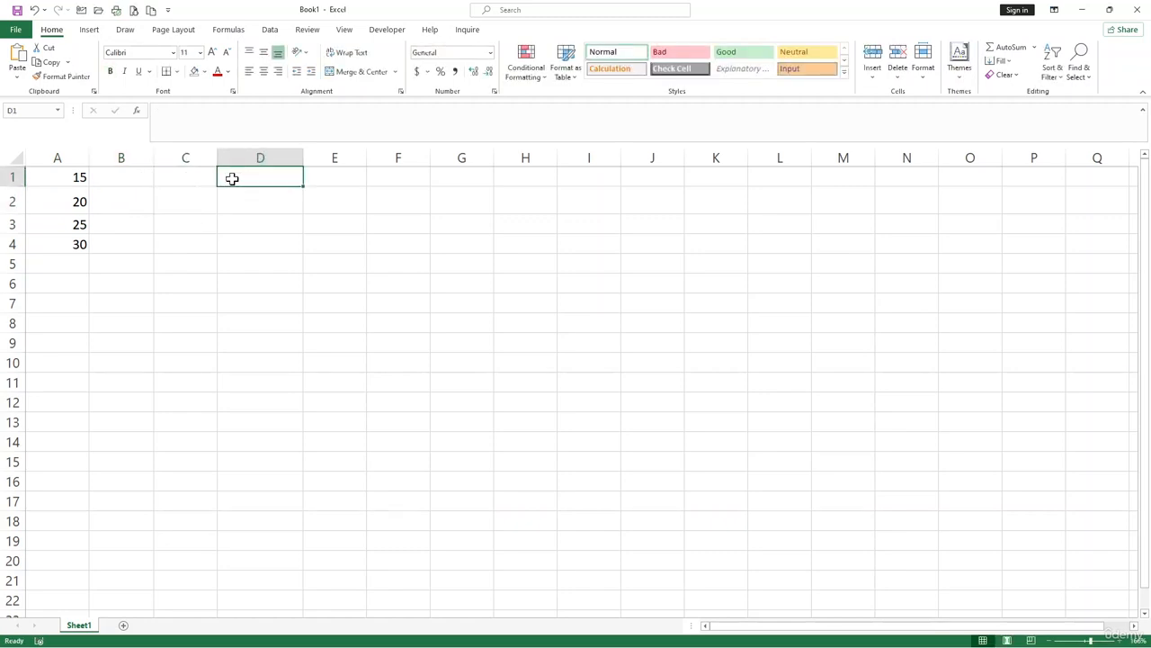
text(sum)
key(Return)
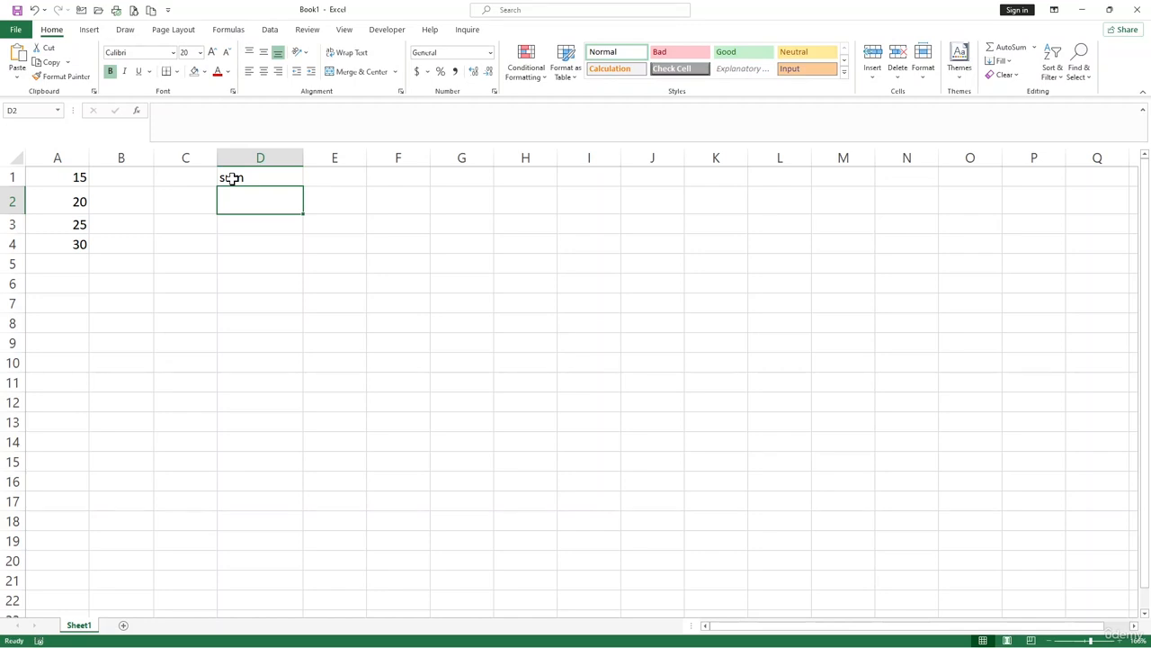
text(=sum)
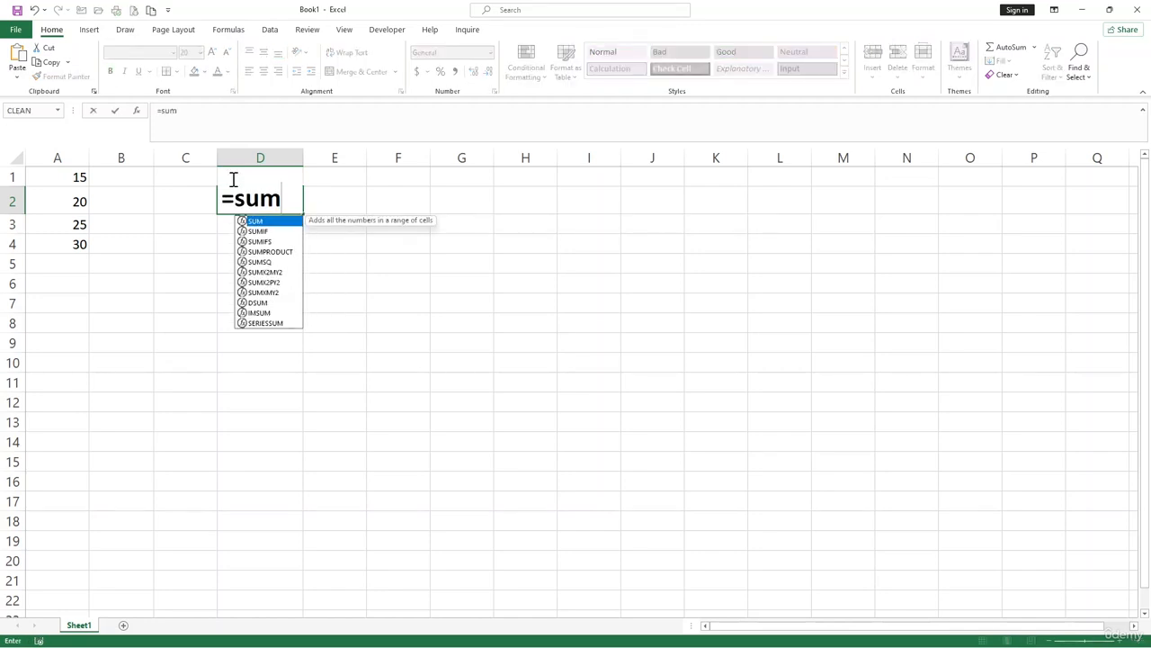
key(Tab)
drag(70, 179, 69, 244)
text())
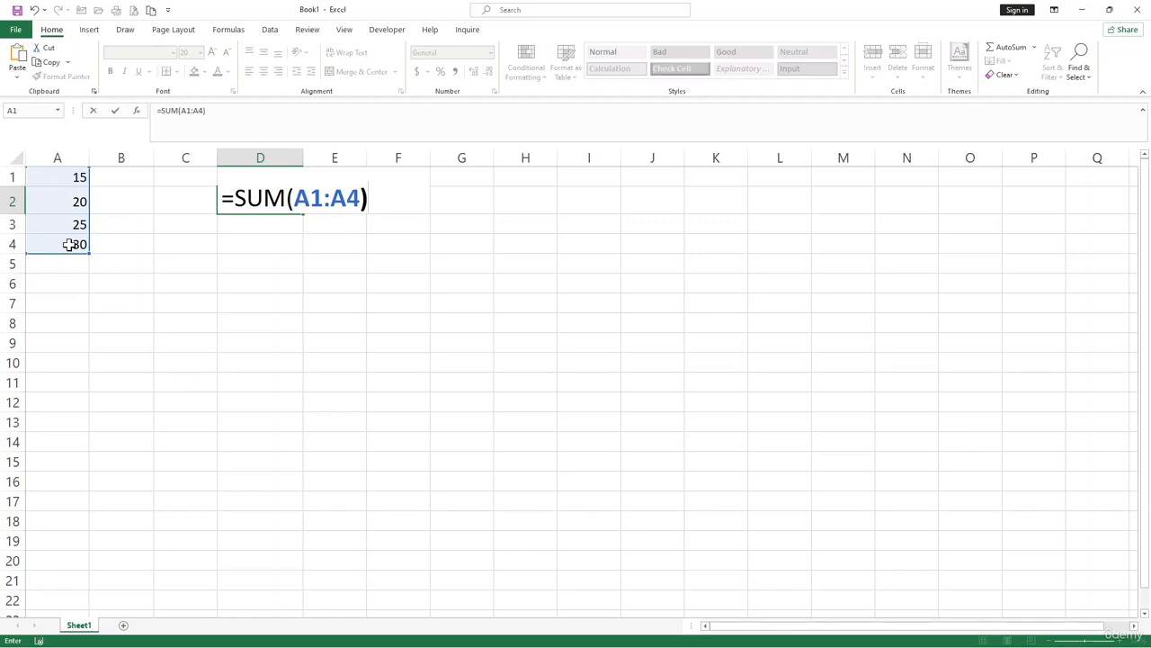
key(Return)
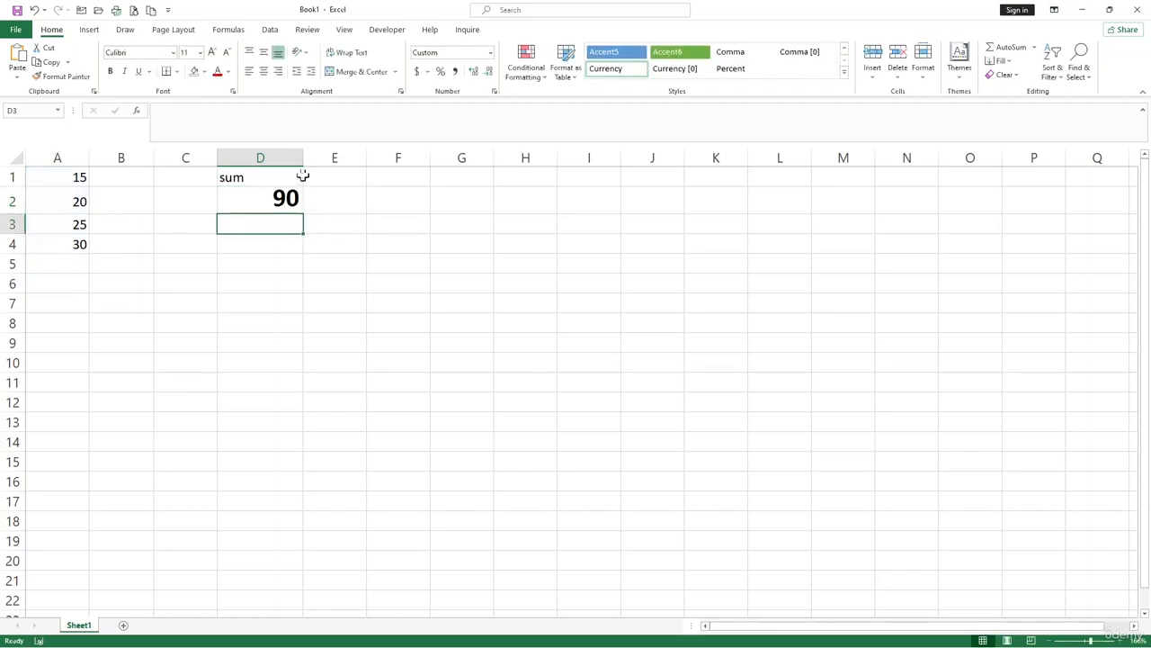
Label cell E1 "average" and average the column A values in cell E2 with the formula =AVERAGE(A1:A4)
click(325, 180)
text(average)
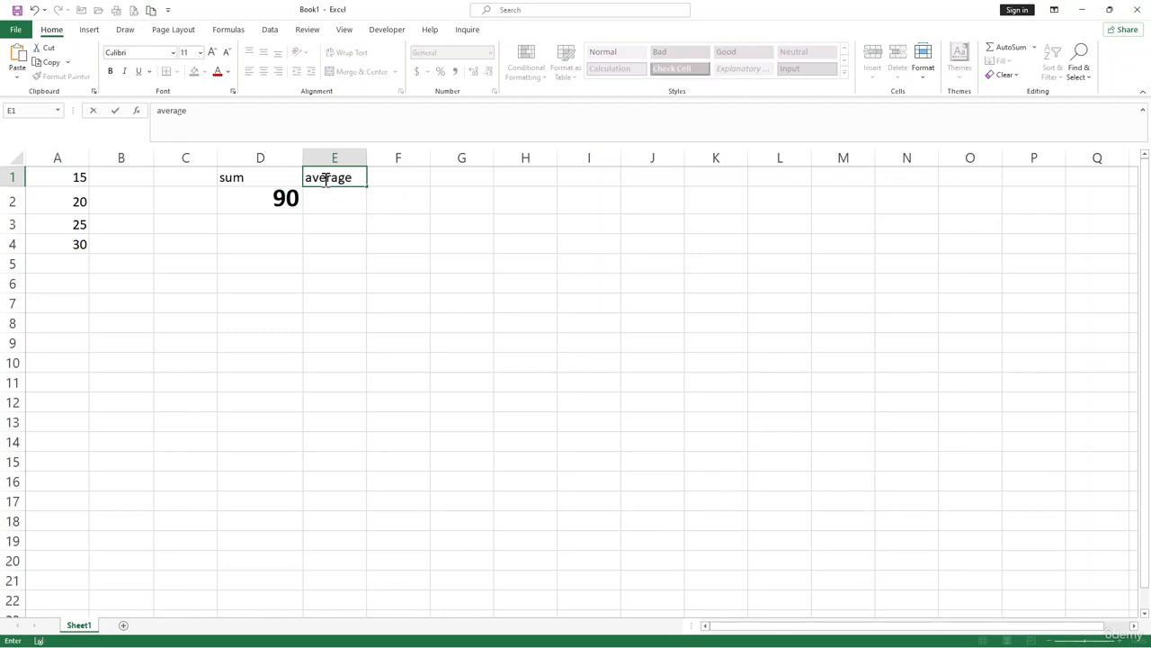
click(329, 196)
text(=aver)
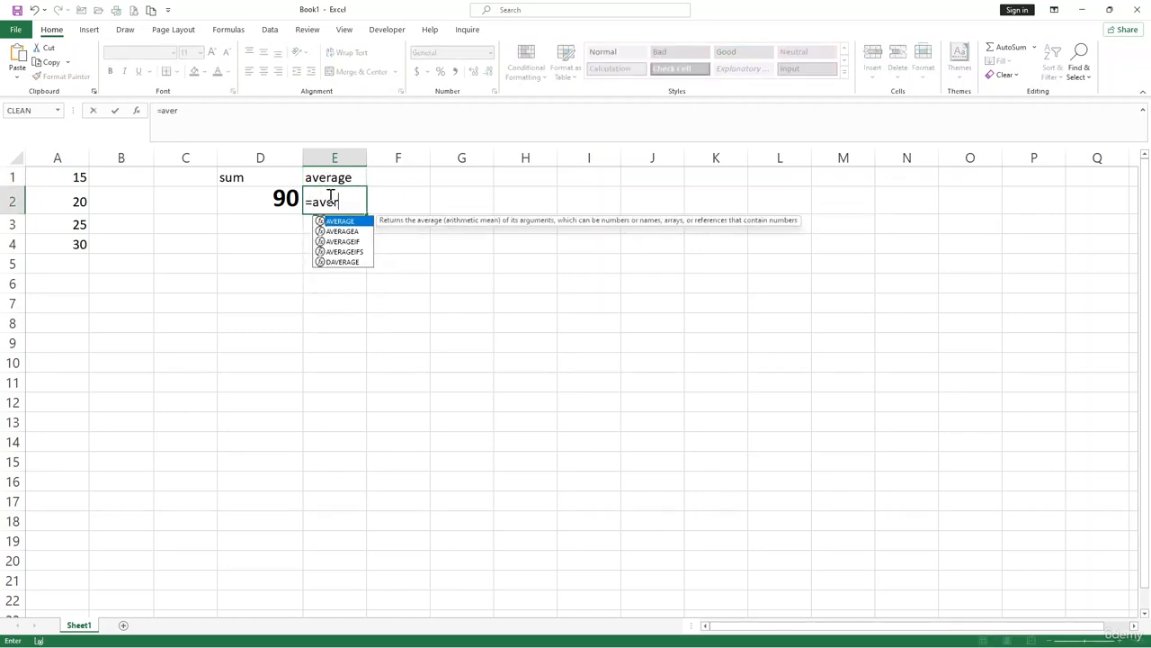
key(Tab)
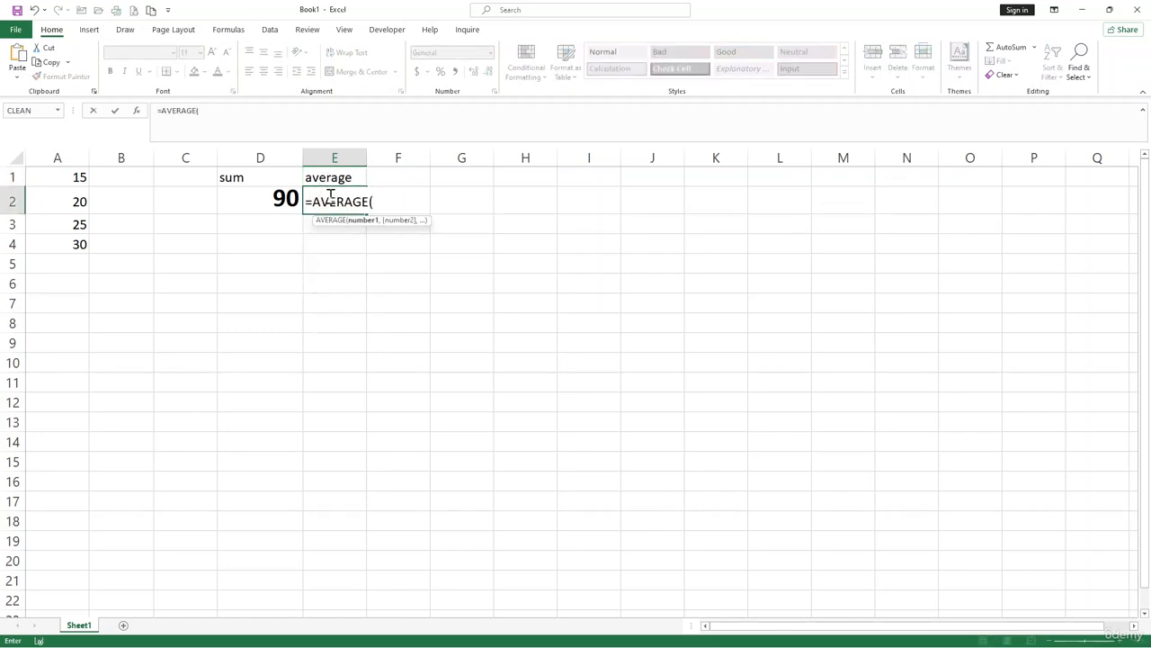
drag(79, 177, 76, 255)
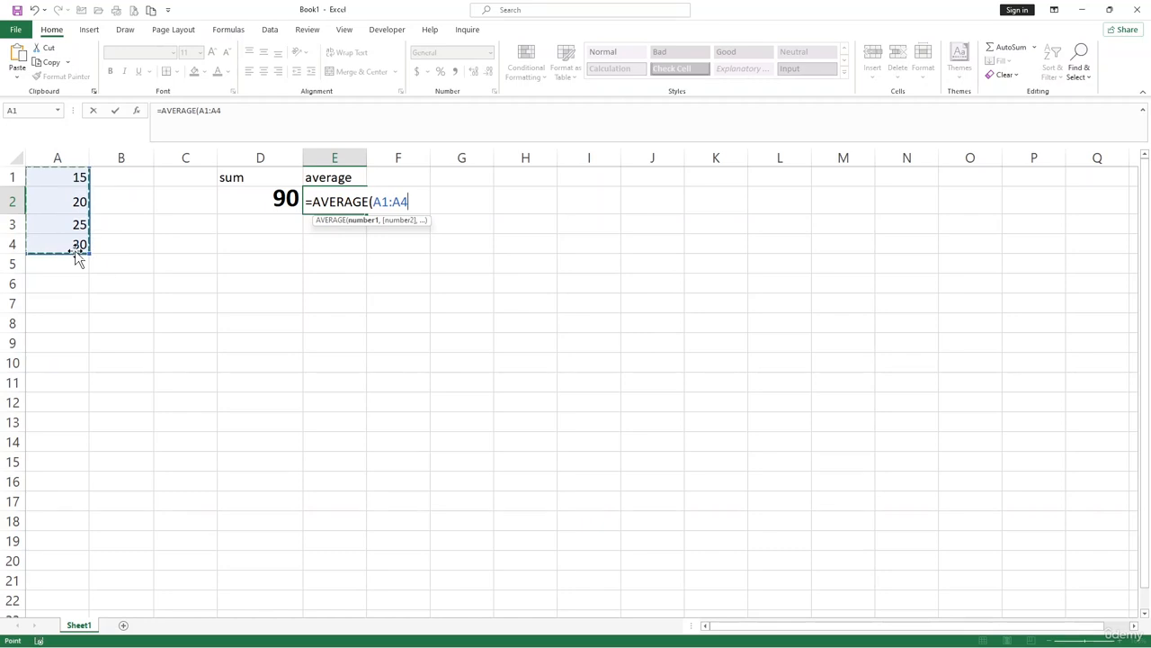
text())
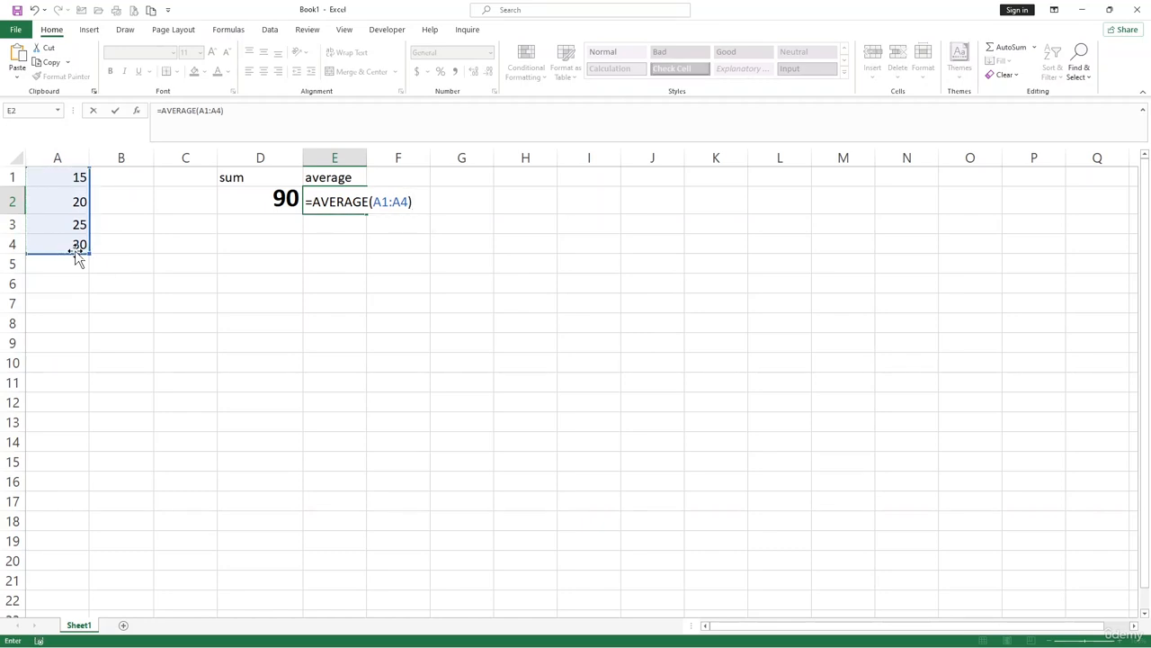
key(Return)
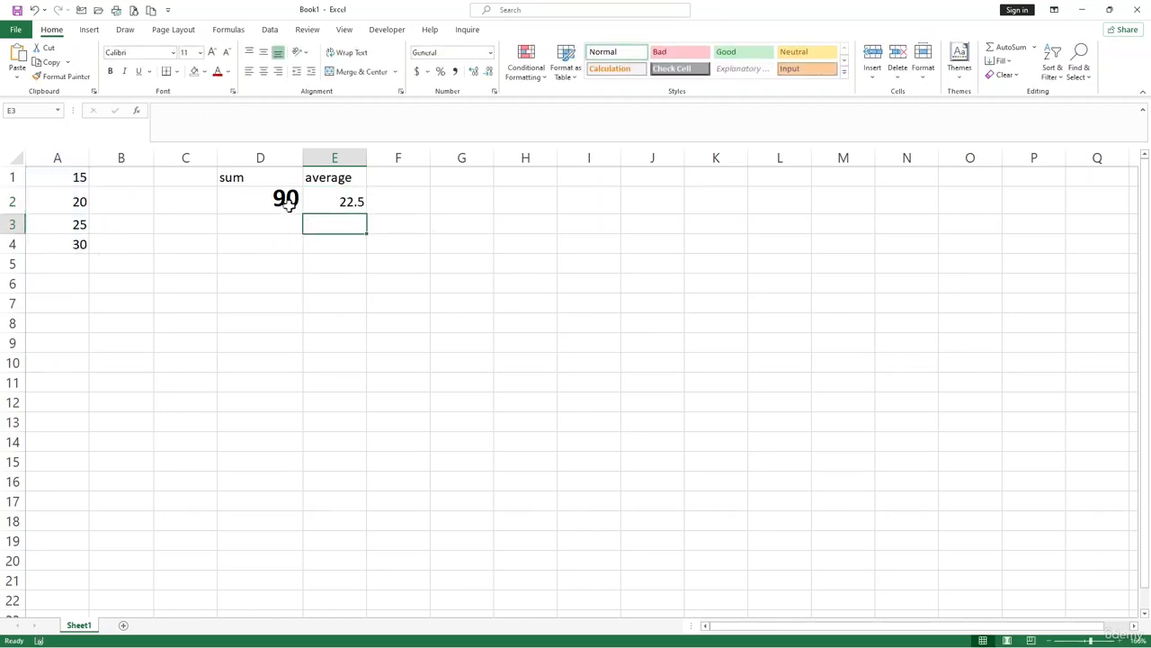
click(318, 204)
Label cell F1 "Min" and find the smallest column A value in cell F2 with the formula =MIN(A1:A4)
click(380, 174)
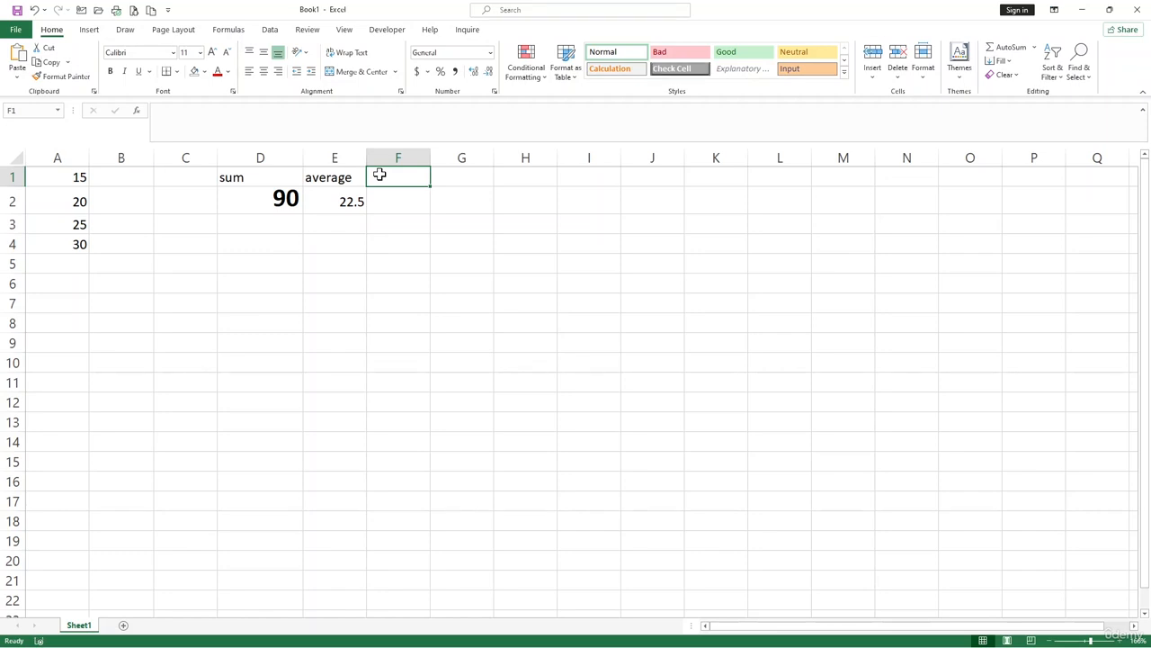
text(Min)
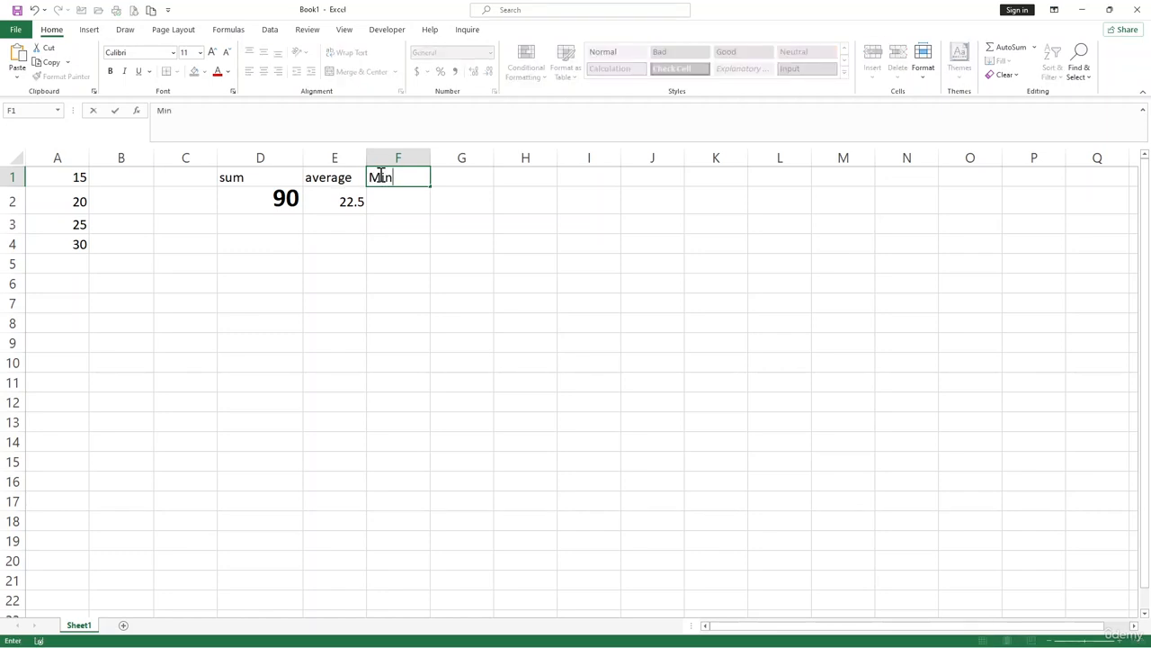
key(Return)
text(=min)
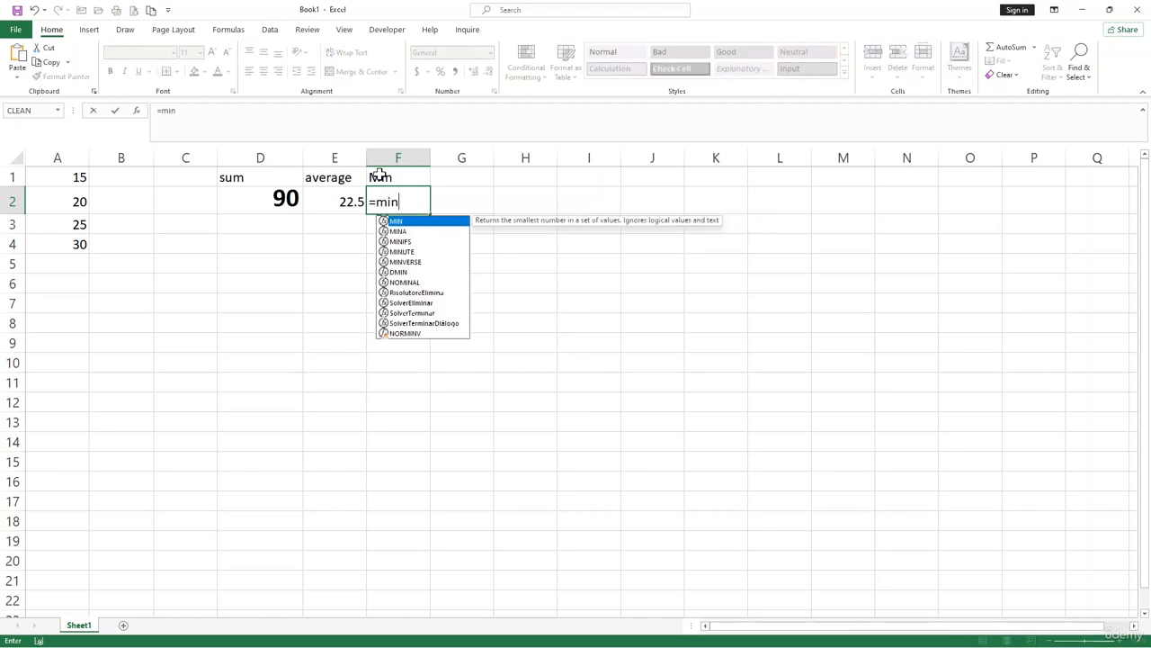
key(Tab)
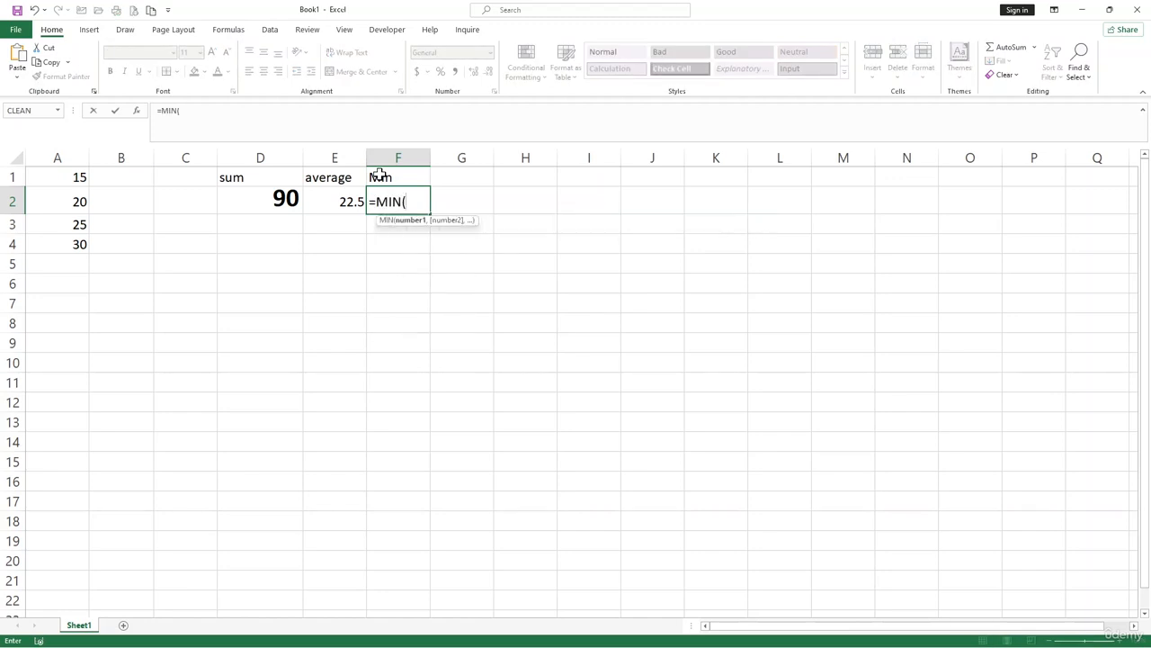
drag(81, 177, 80, 238)
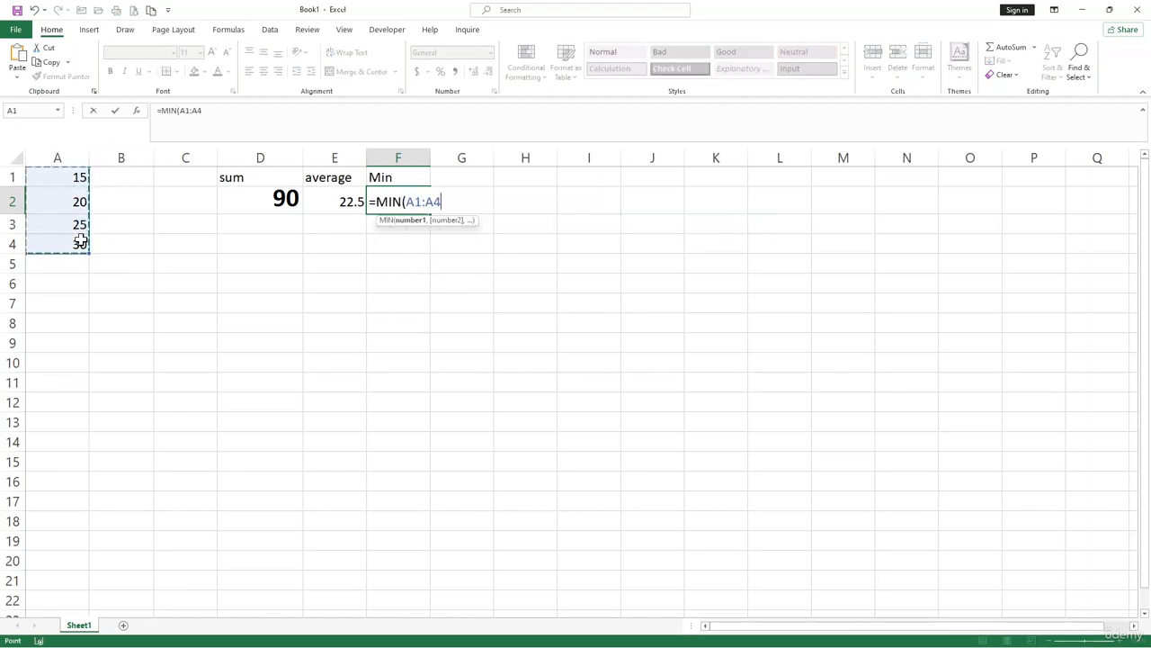
text())
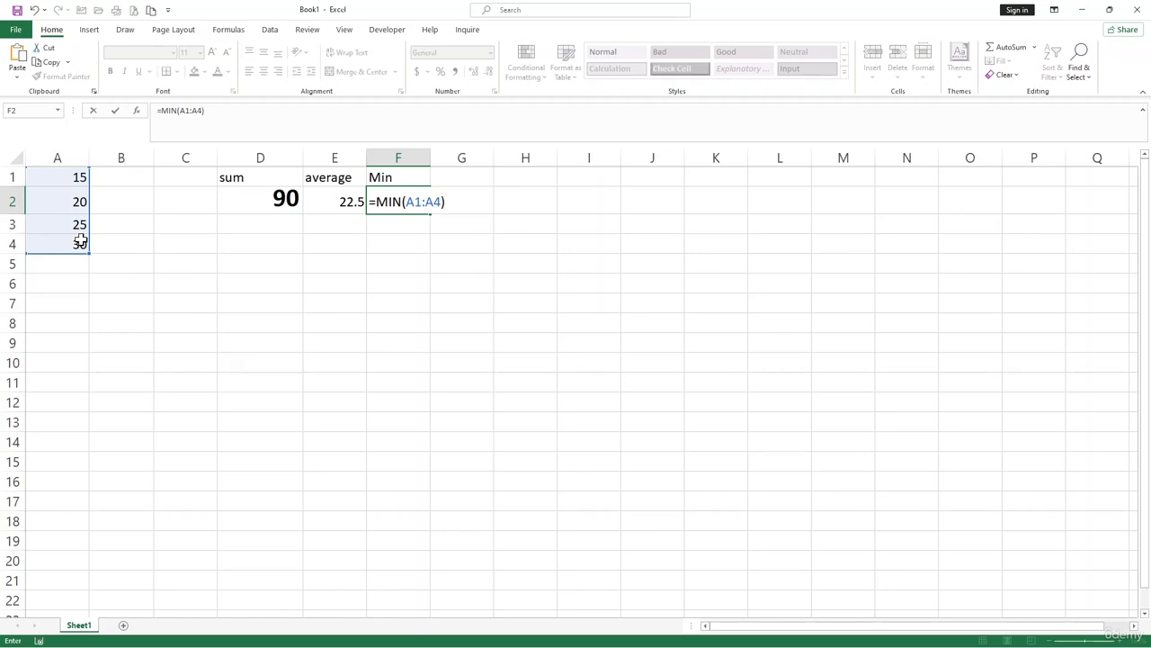
key(Return)
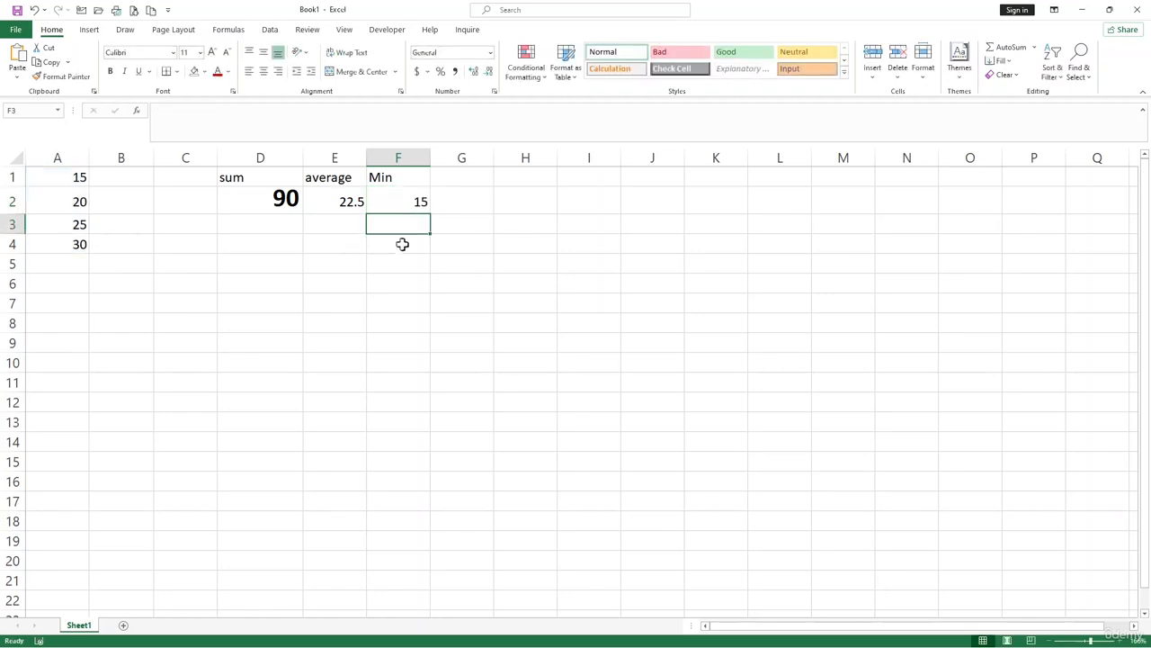
click(399, 204)
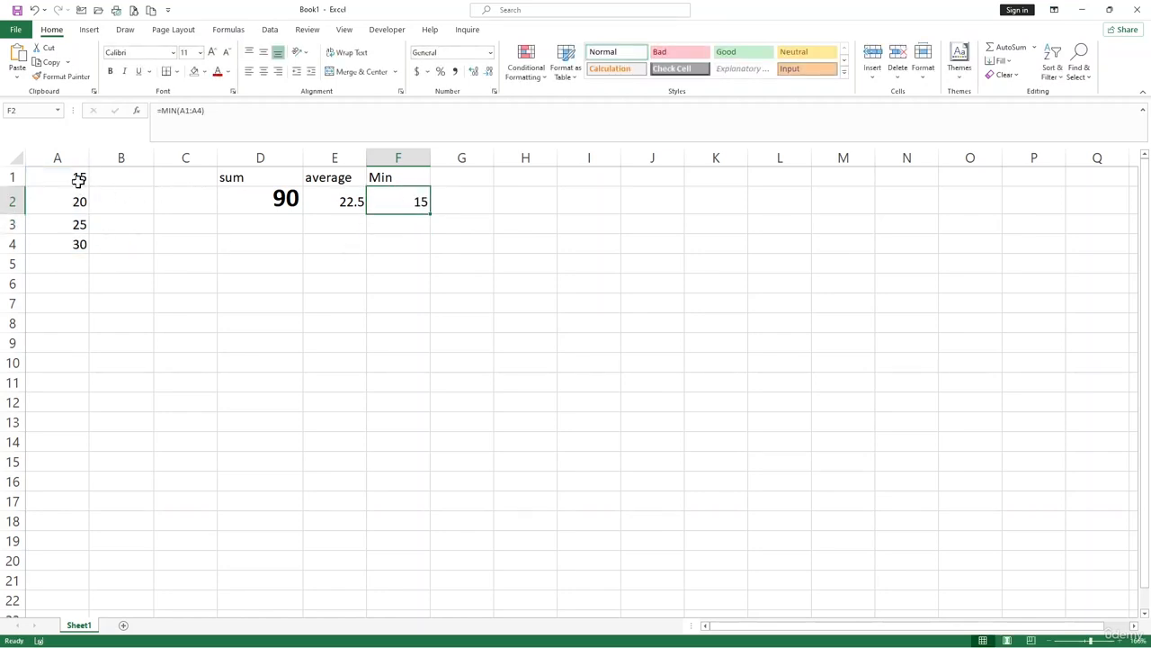
drag(77, 179, 78, 252)
Label cell G1 "max", beside the Min heading
click(449, 180)
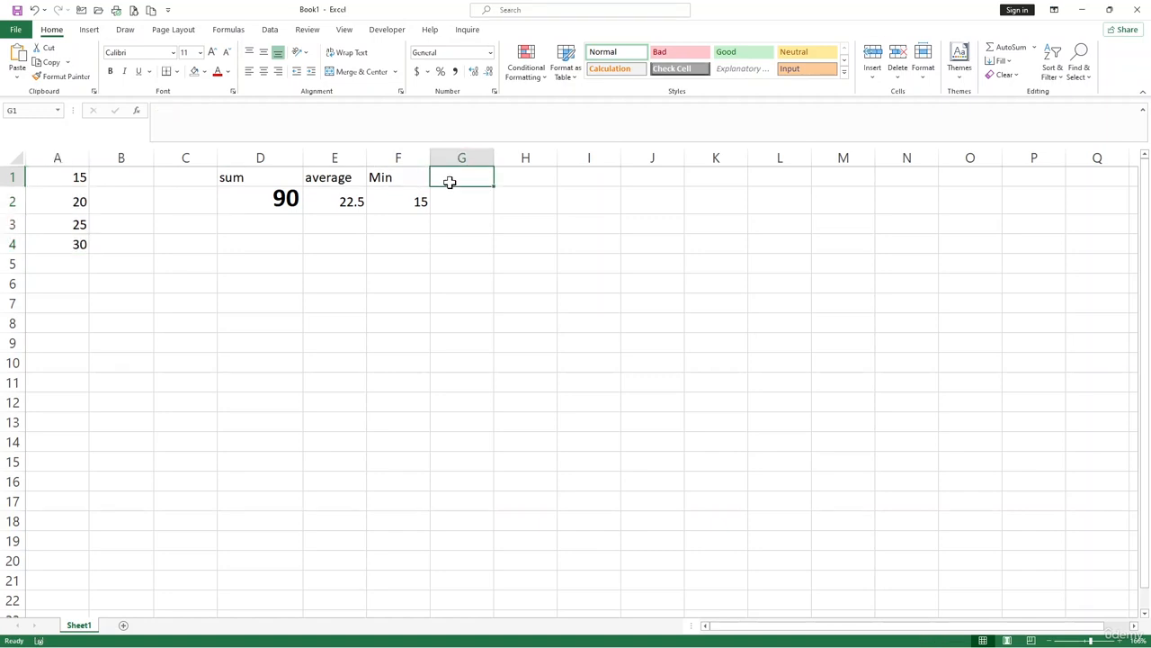
text(max)
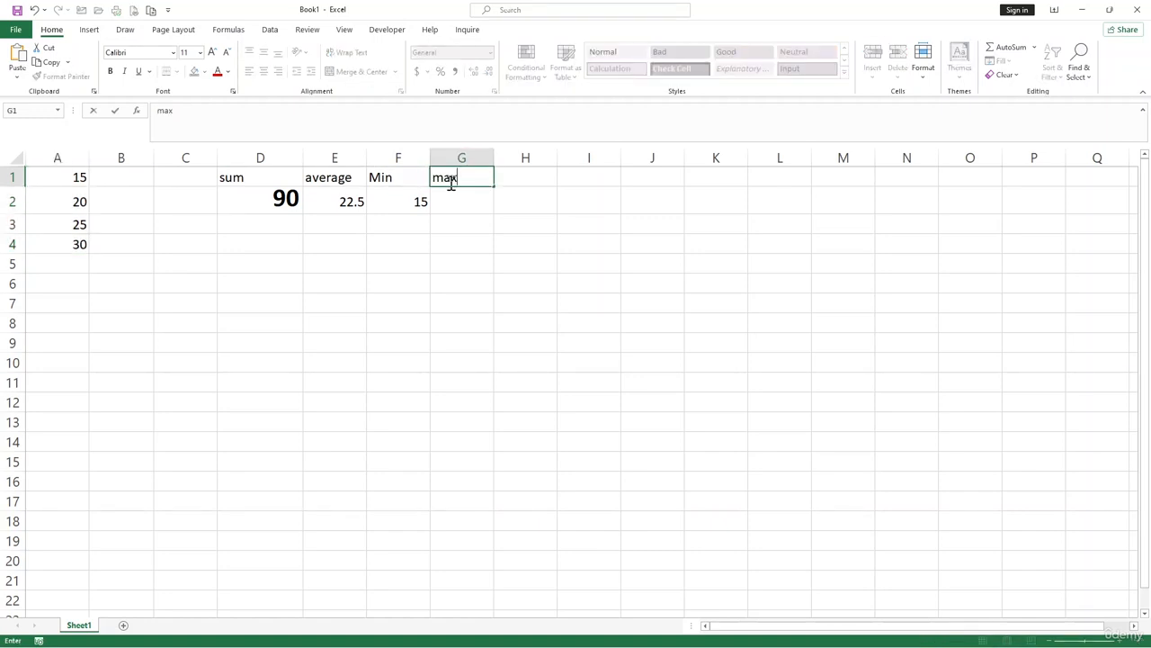
key(Return)
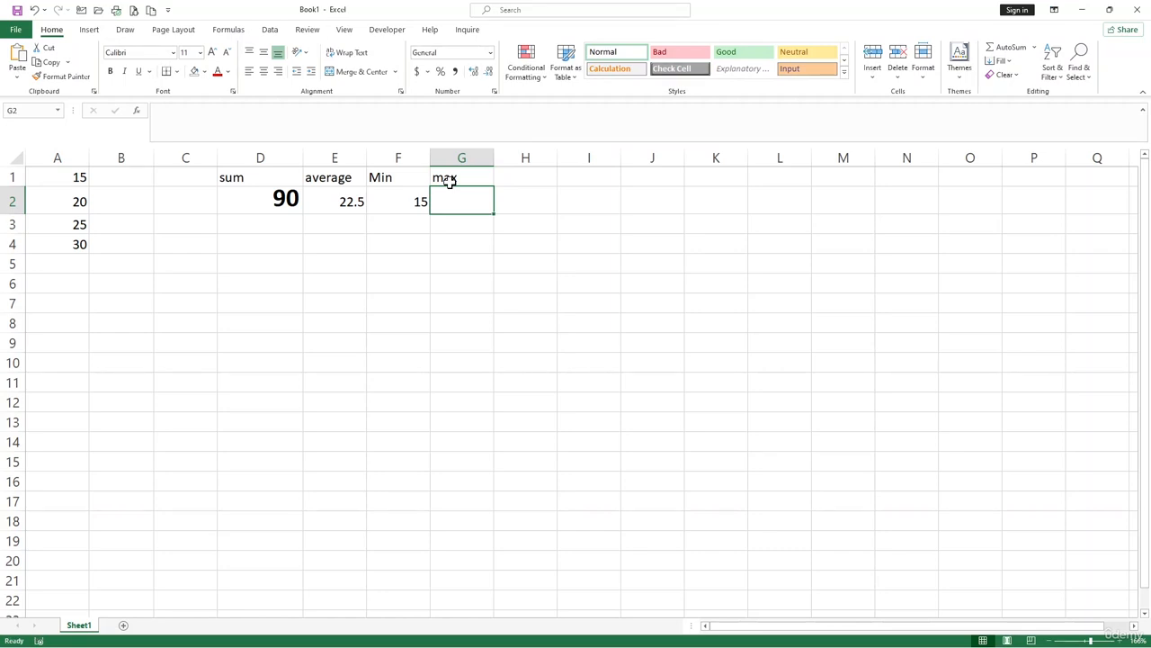
text(=max)
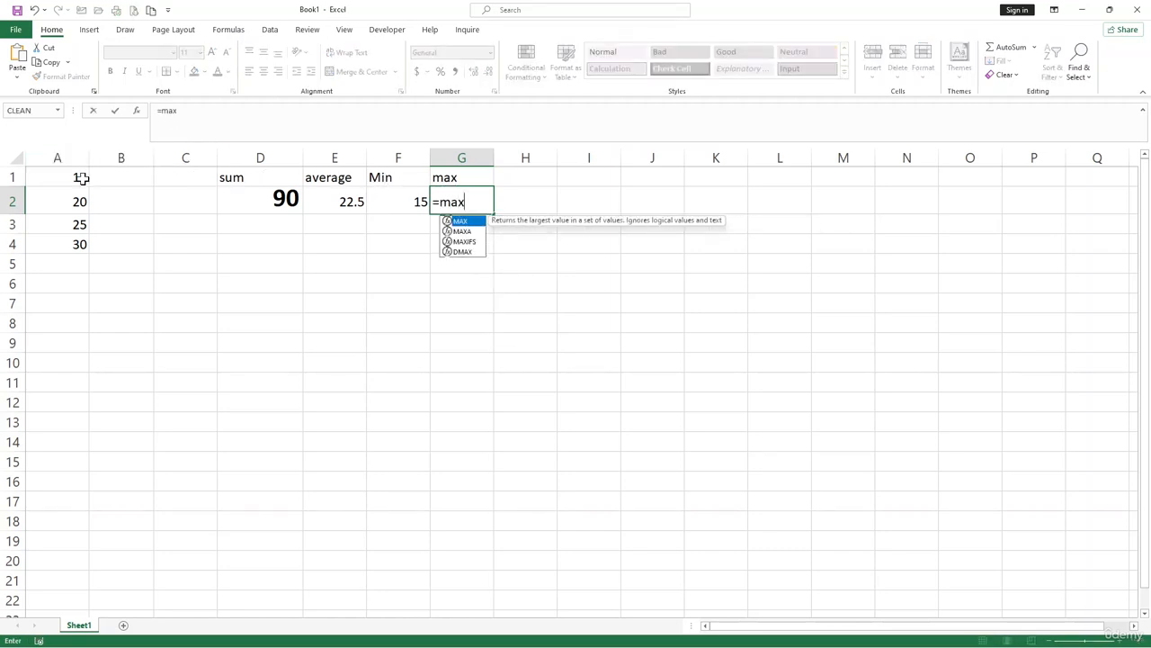
drag(81, 177, 85, 270)
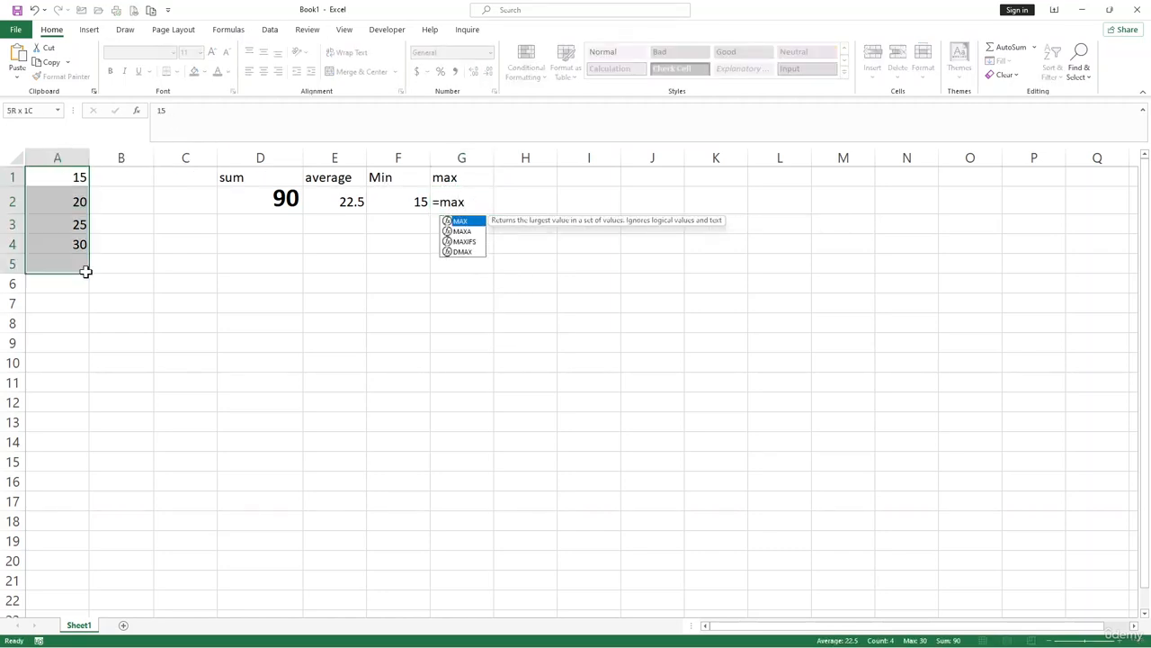
click(473, 202)
key(BackSpace)
Find the largest column A value in cell G2 with the formula =MAX(A1:A4)
text(=max)
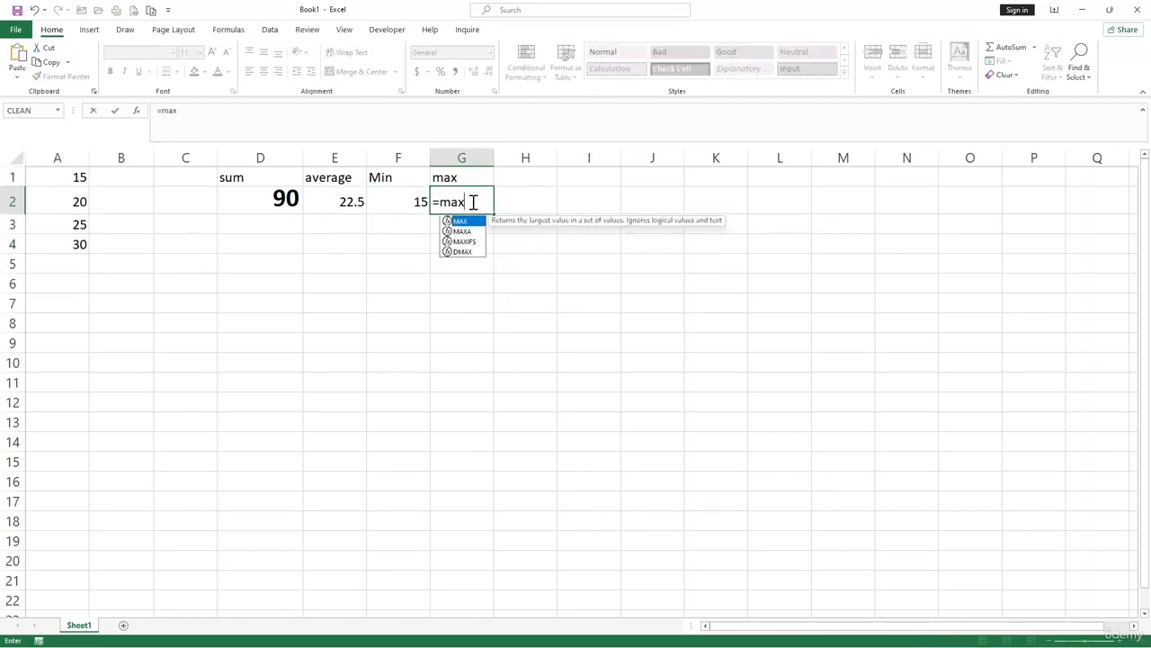
key(Tab)
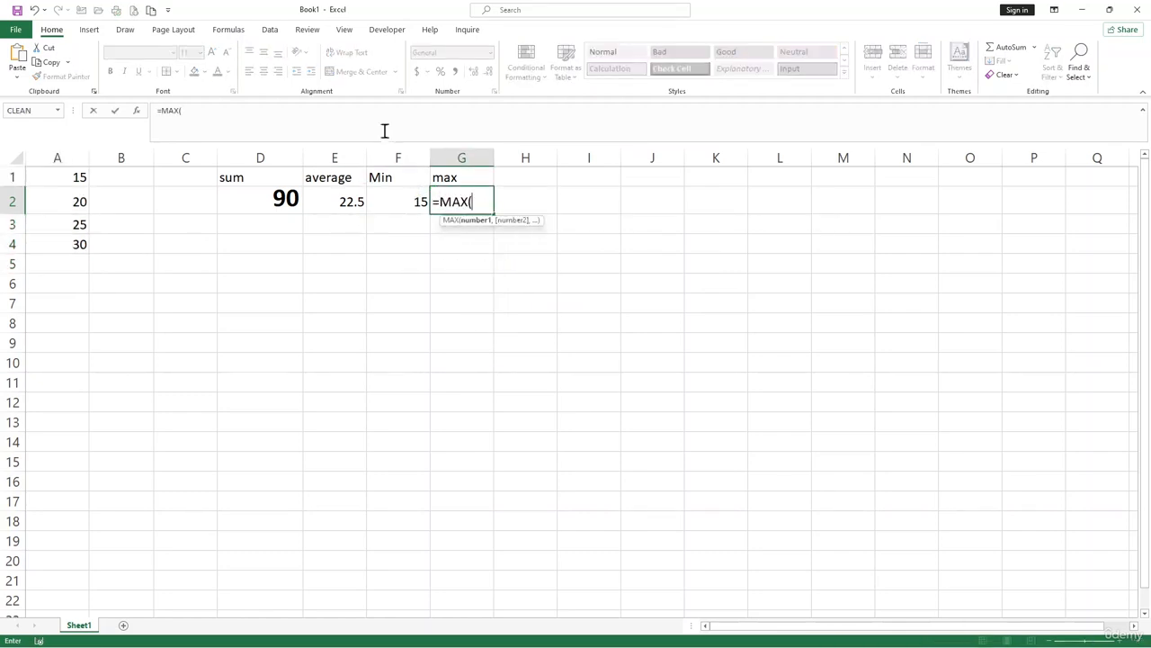
drag(80, 178, 82, 246)
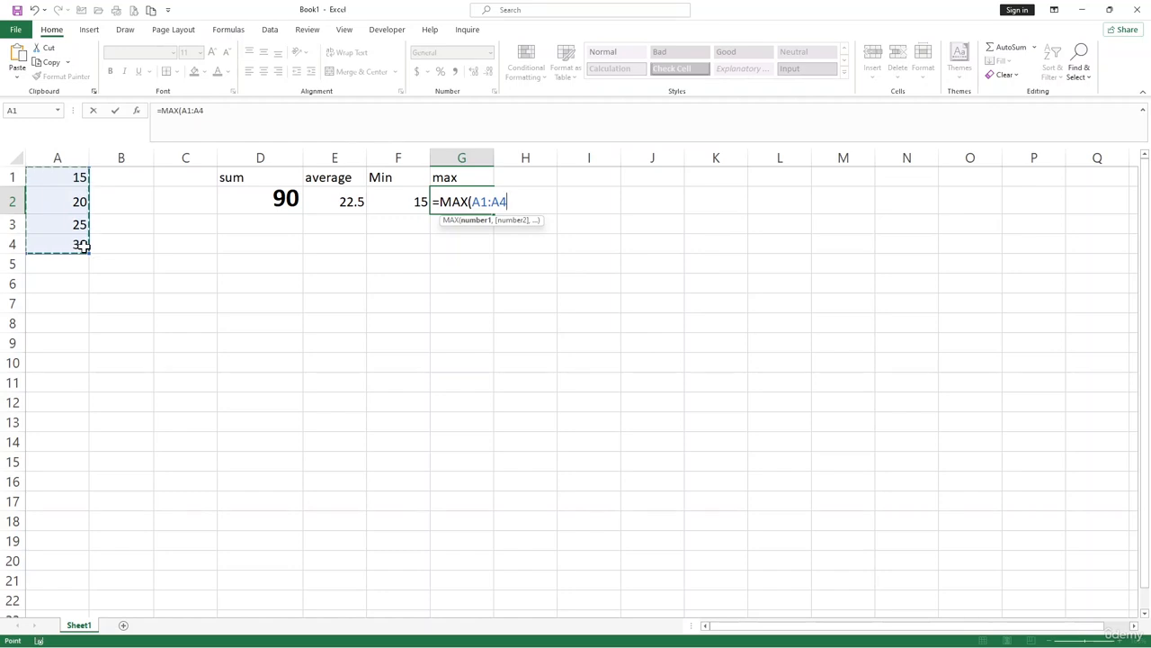
text())
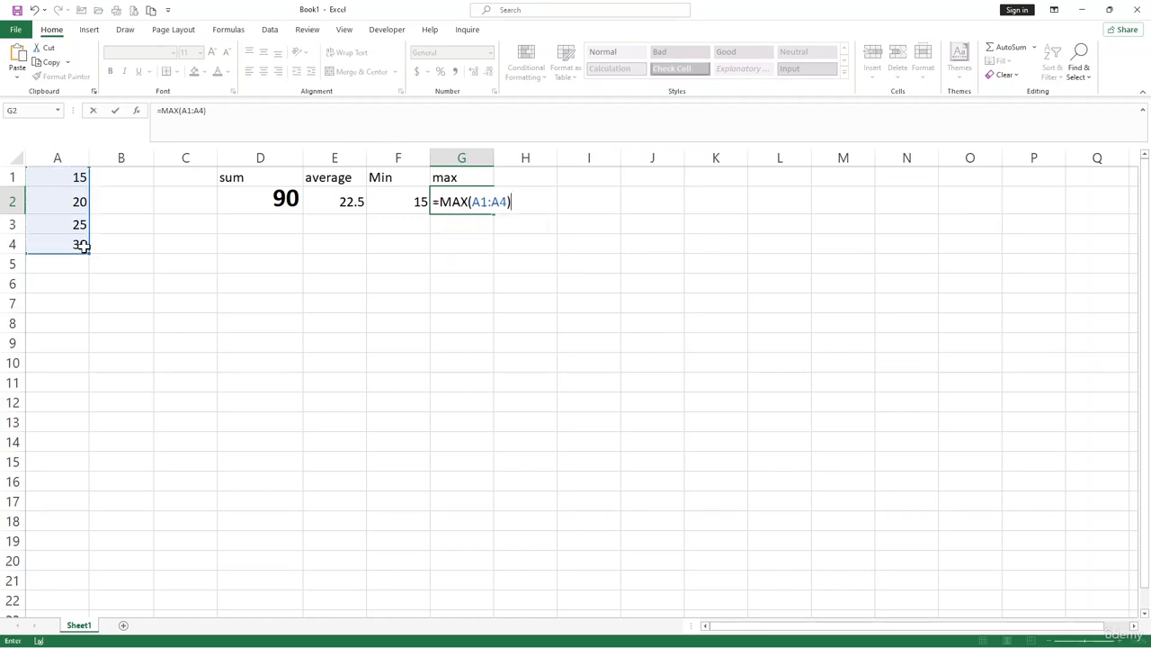
key(Return)
click(457, 202)
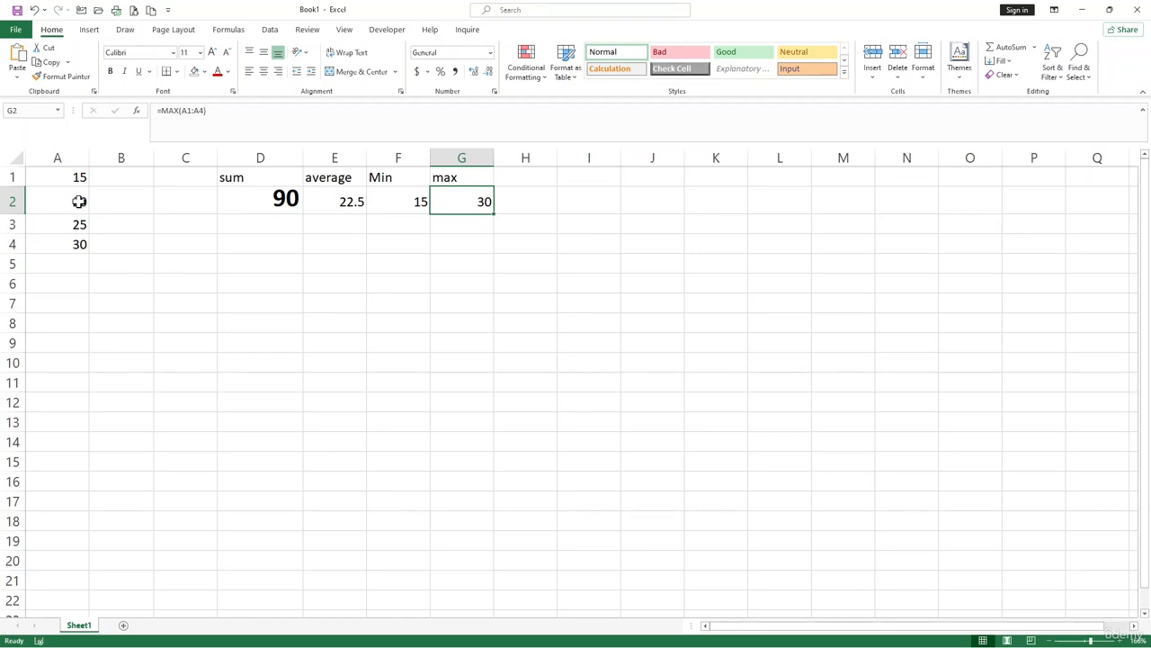
click(462, 238)
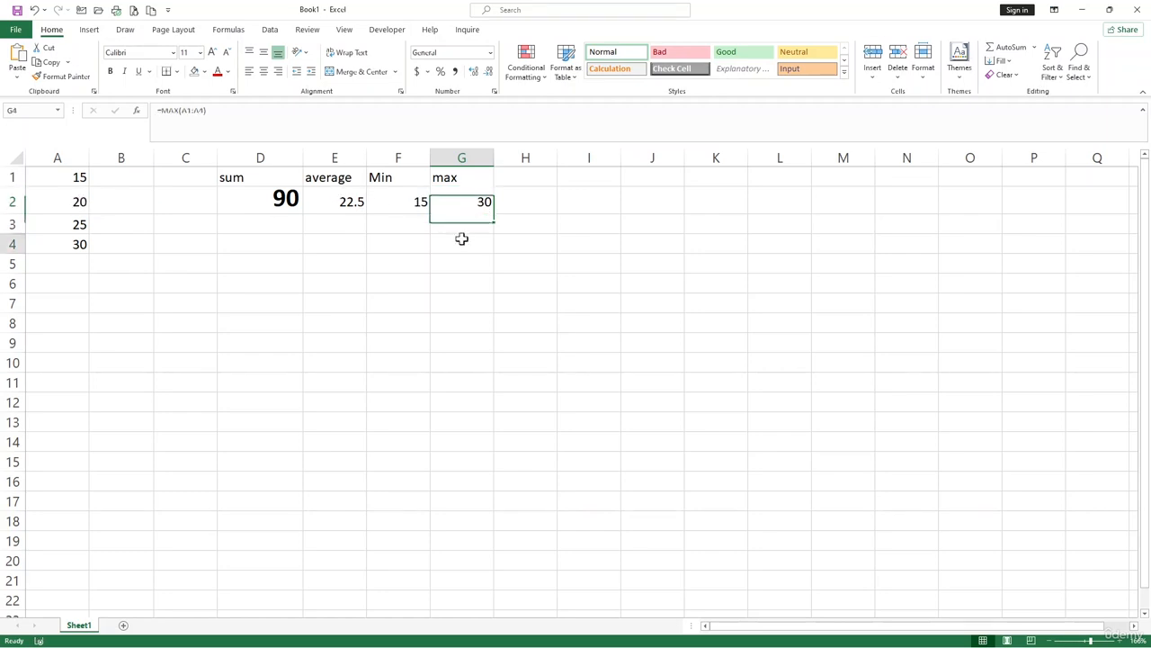
click(530, 178)
text(=)
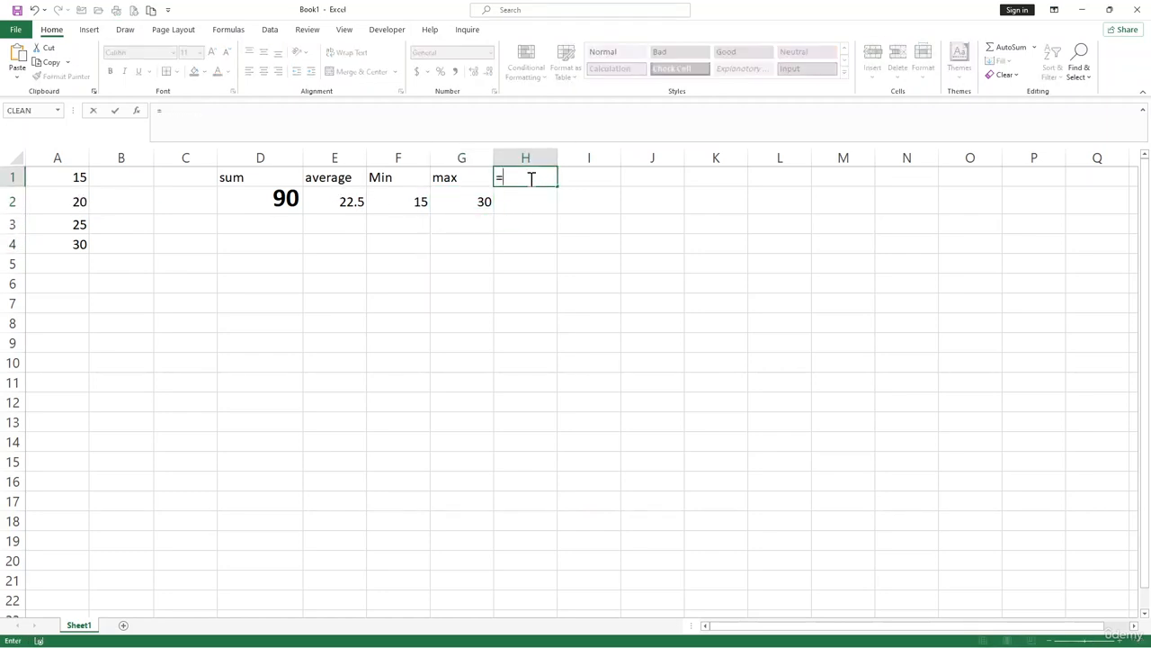
text(c)
key(Escape)
key(Escape)
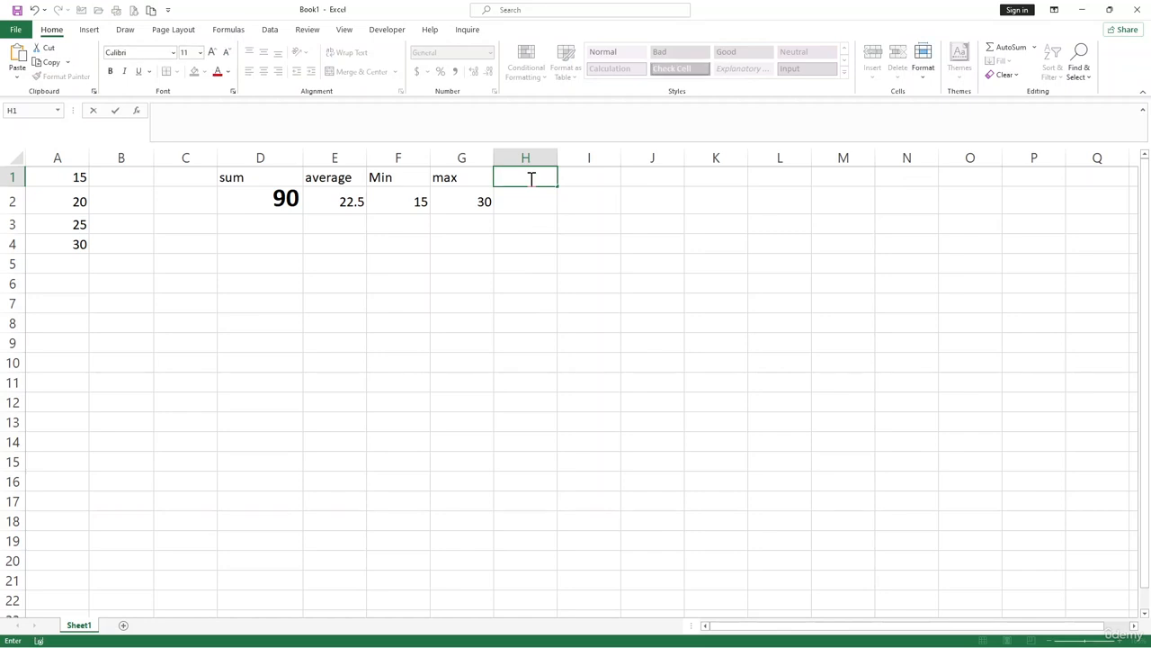
Label cell H1 "count" and count the column A values in cell H2 with the formula =COUNT(A1:A4)
text(count)
click(525, 204)
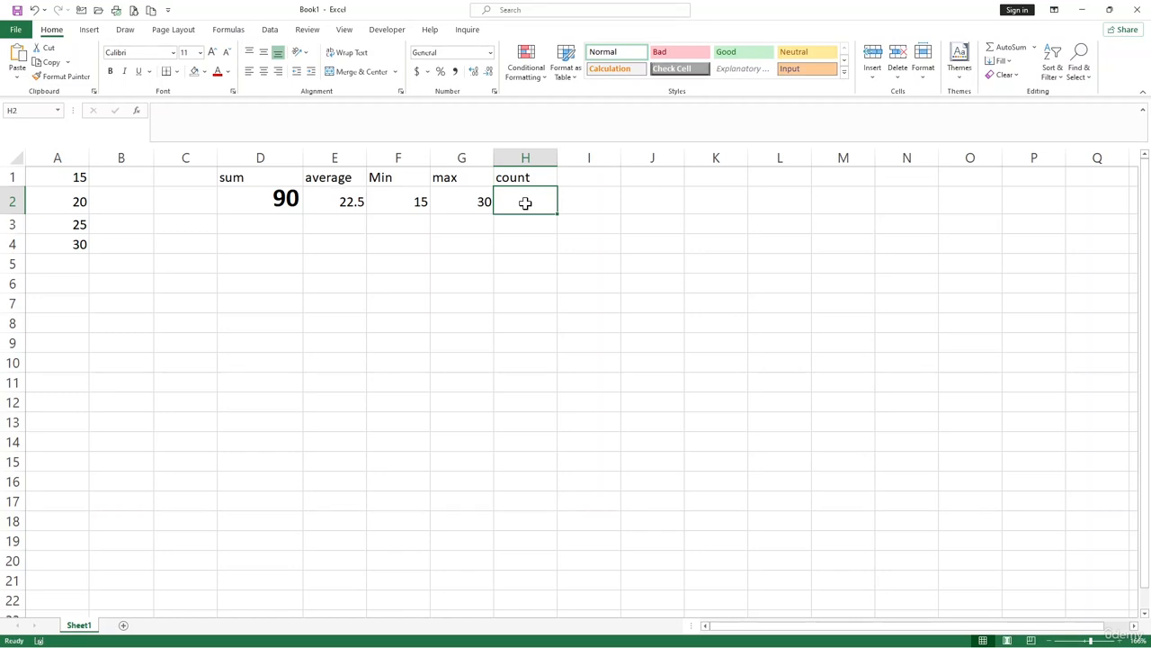
text(=coun)
key(Tab)
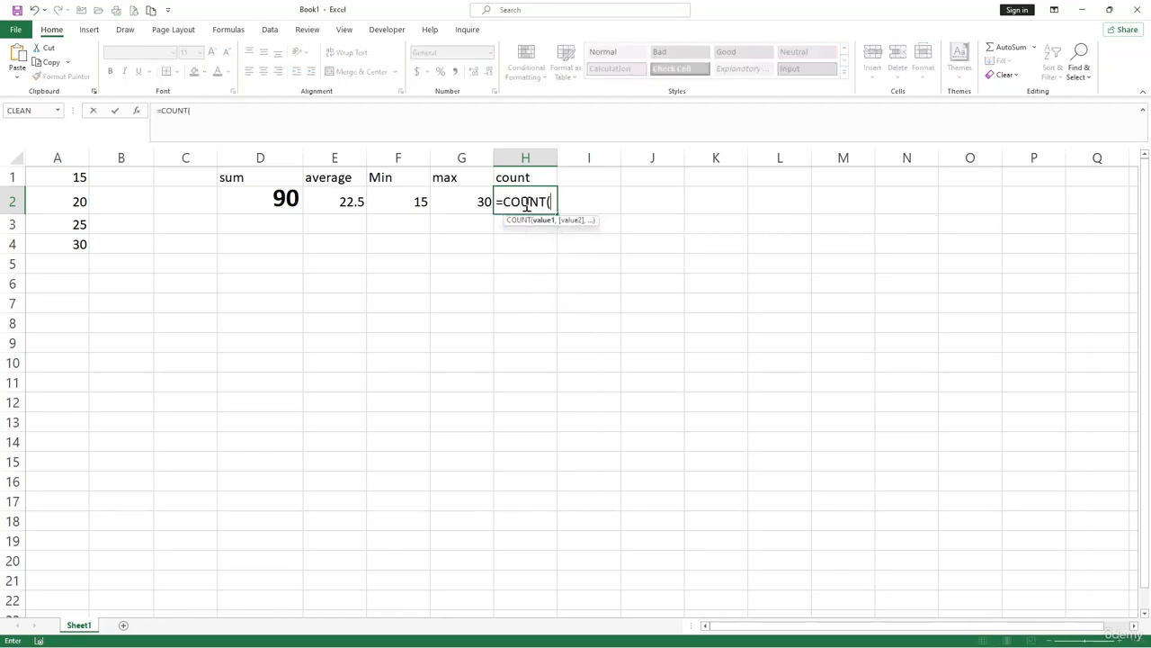
drag(75, 178, 80, 248)
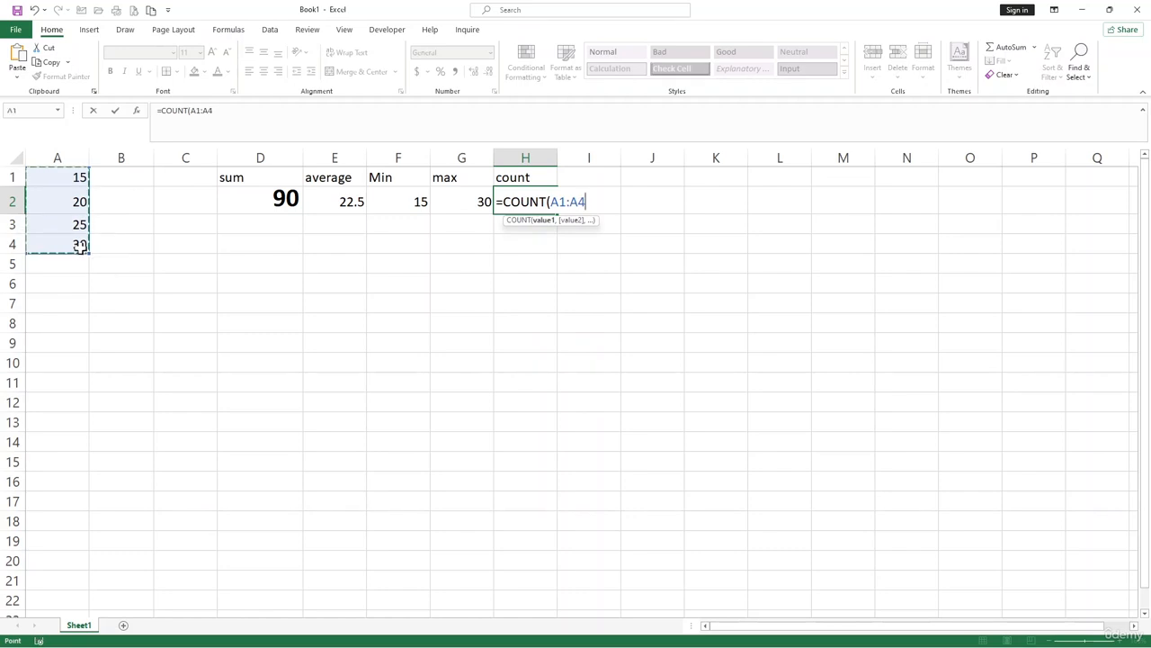
text())
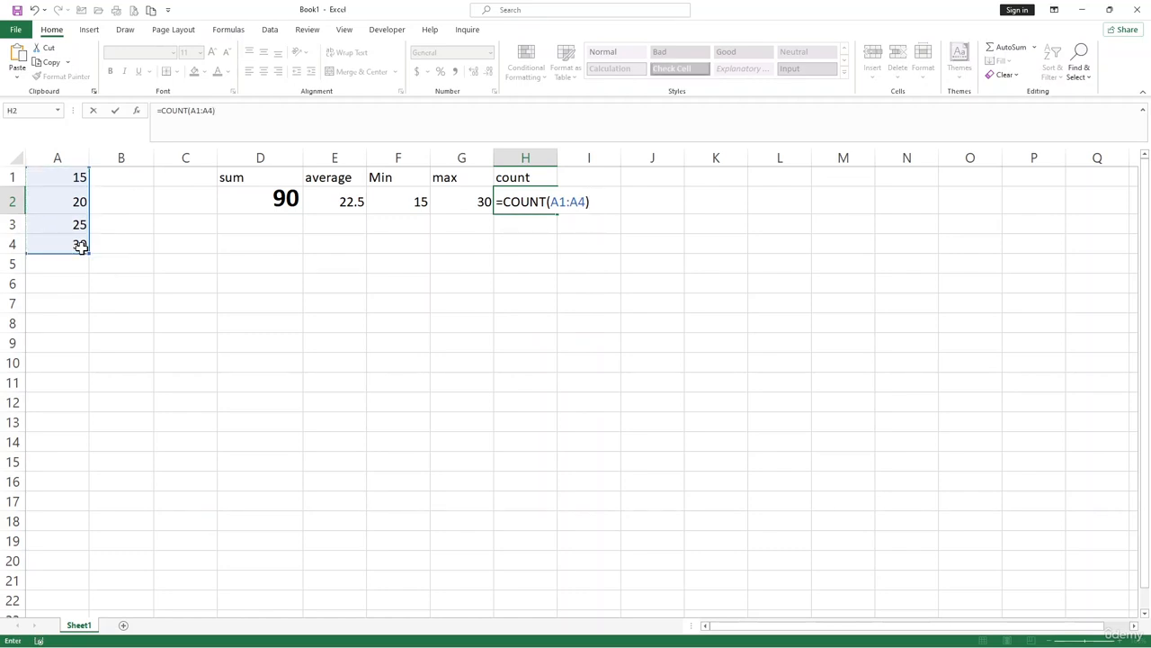
key(Return)
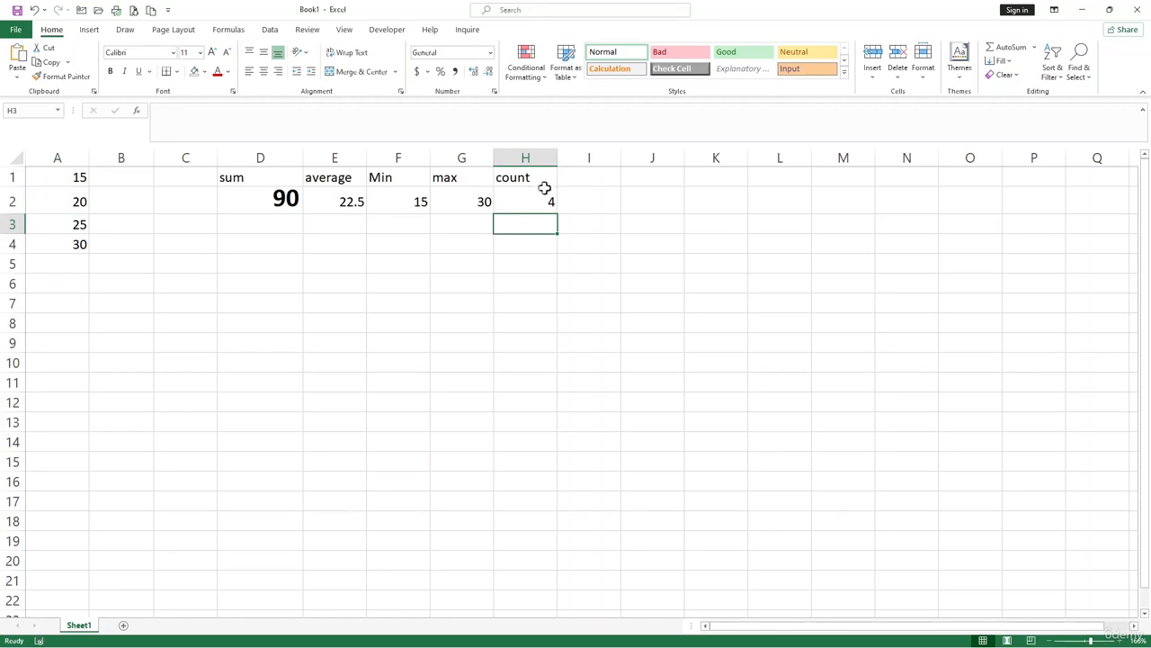
click(539, 191)
click(72, 226)
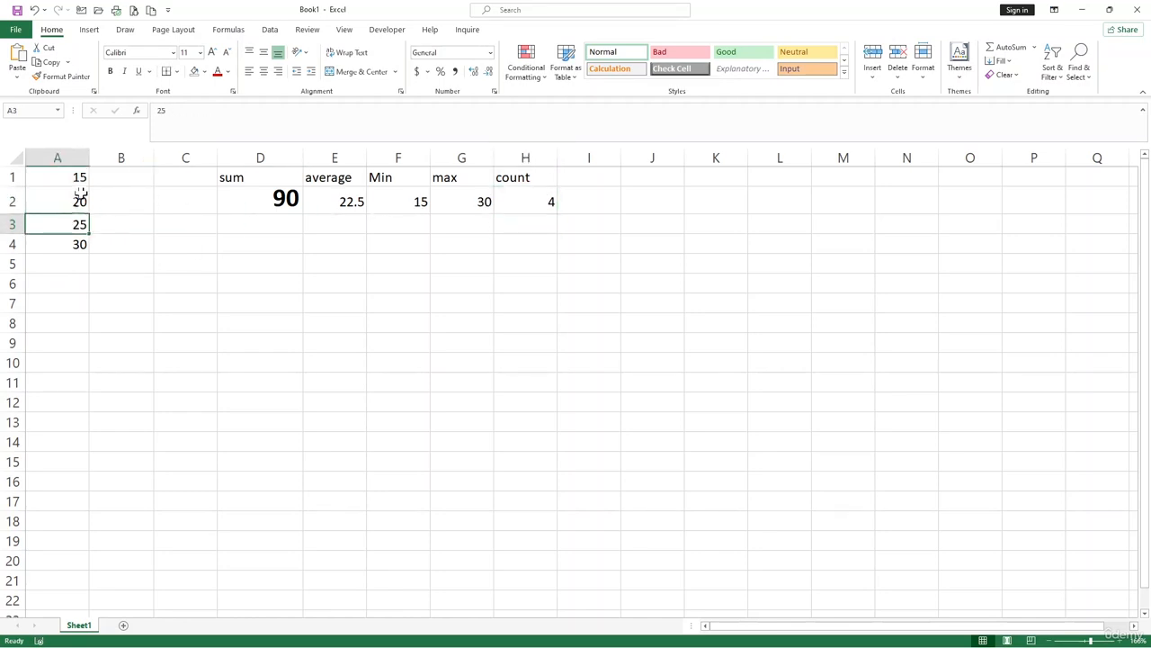
click(546, 202)
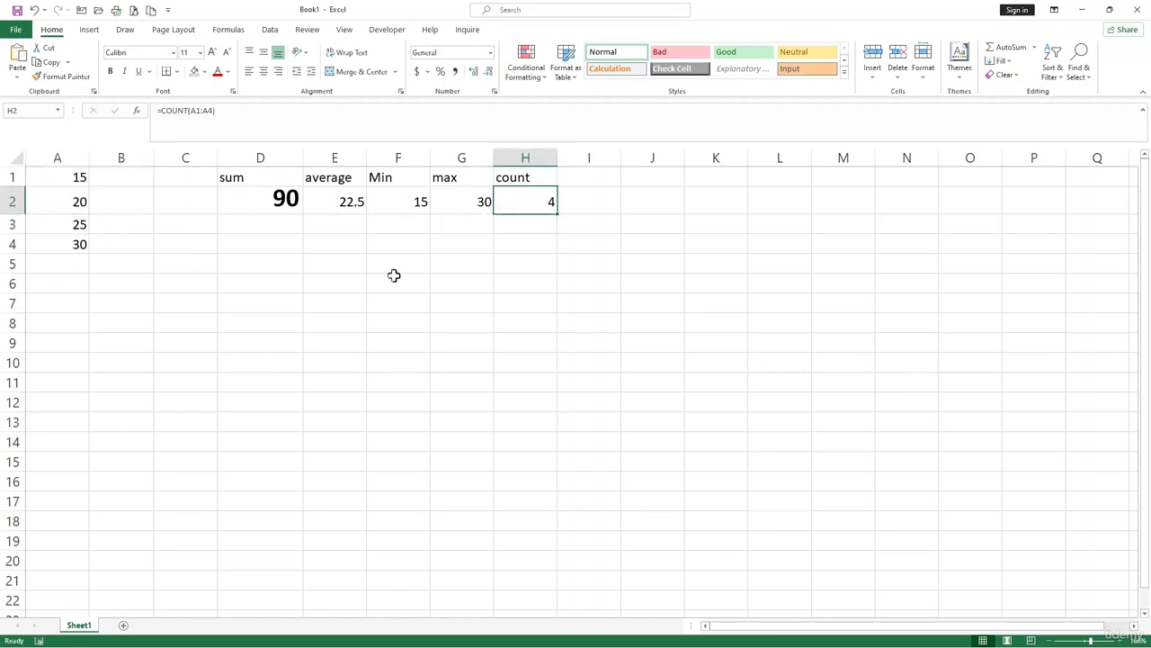
click(444, 302)
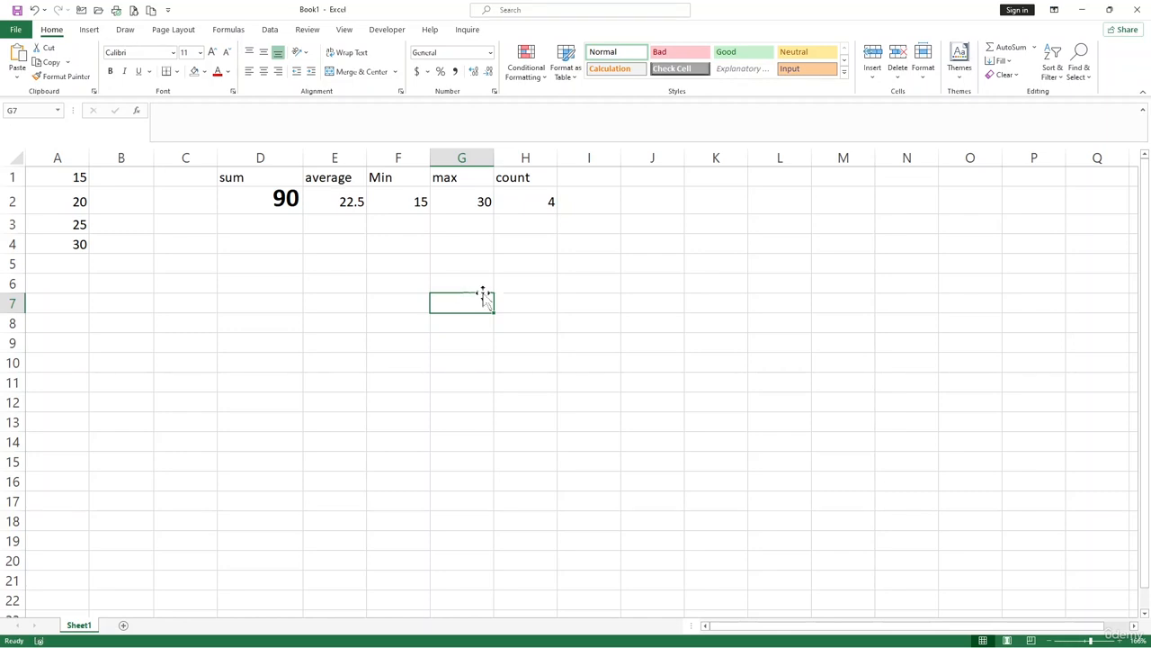
click(569, 242)
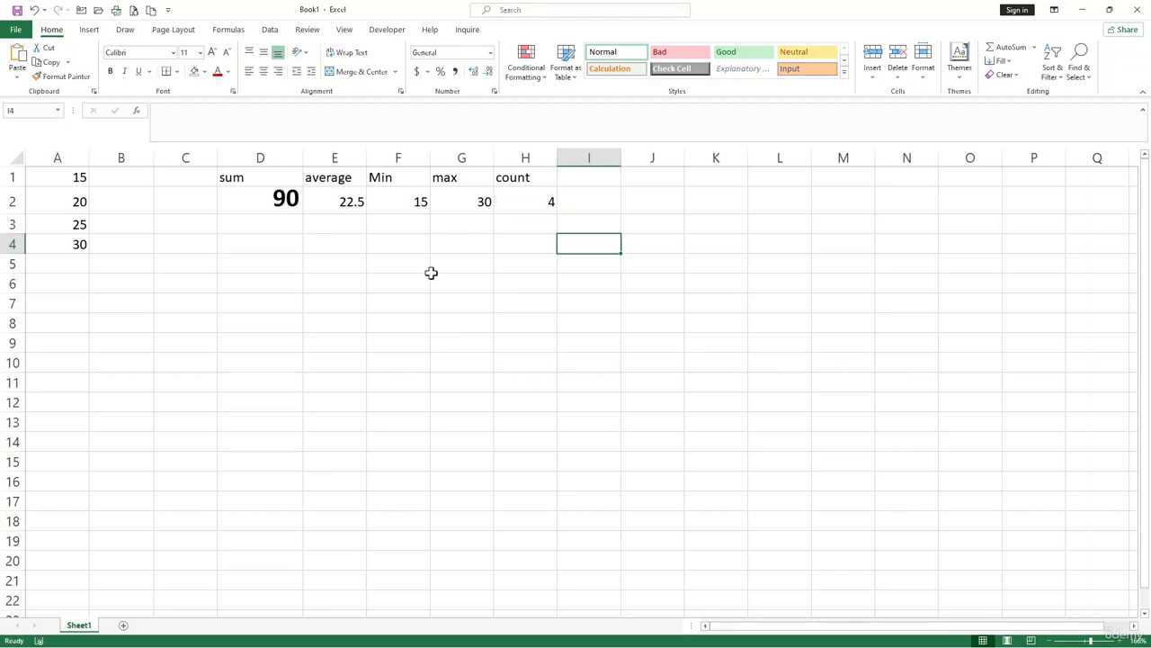
Enter 20% in cell E6 and 200 in cell F6 as sample data for a percentage calculation
click(310, 279)
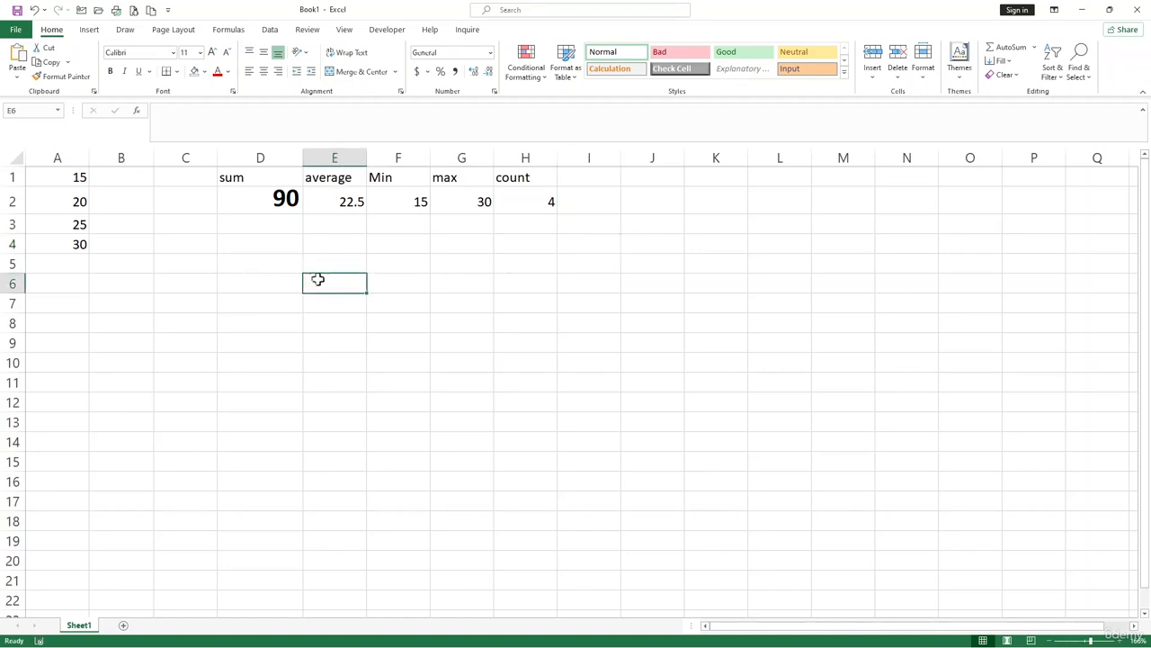
text(2)
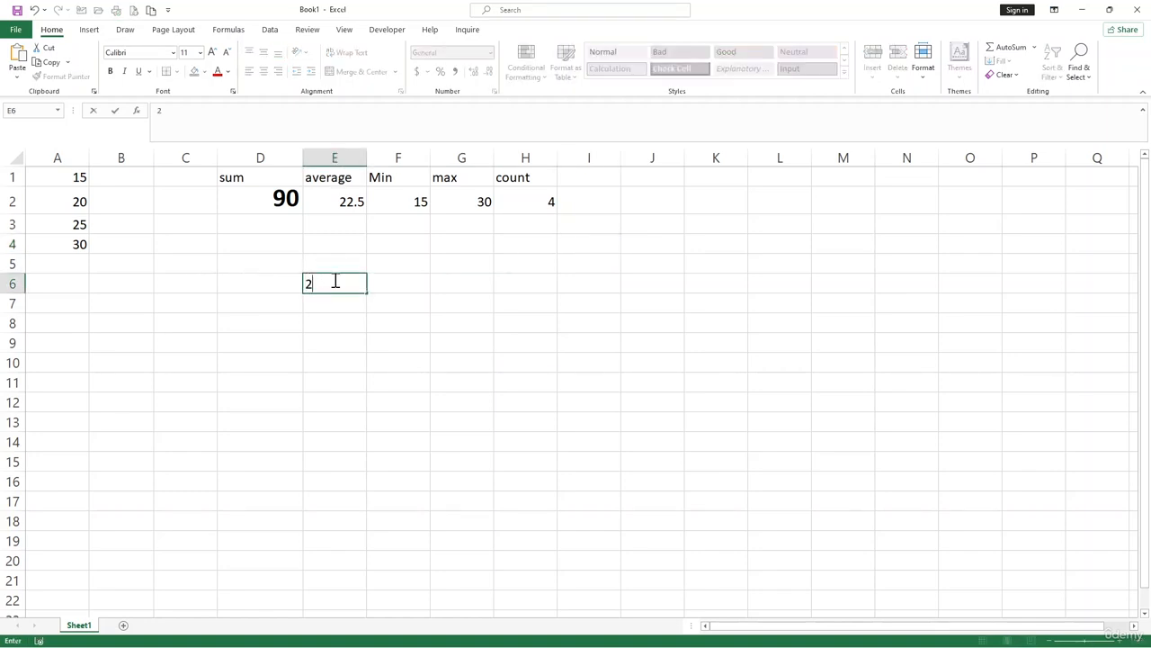
text(0%)
key(Return)
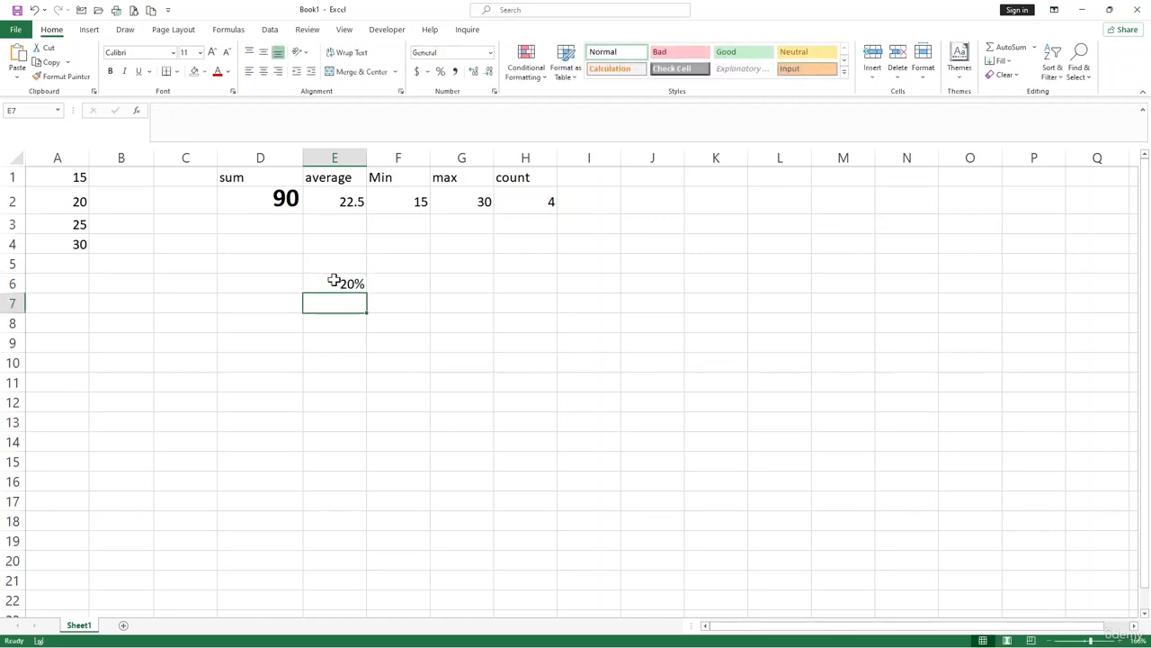
click(357, 280)
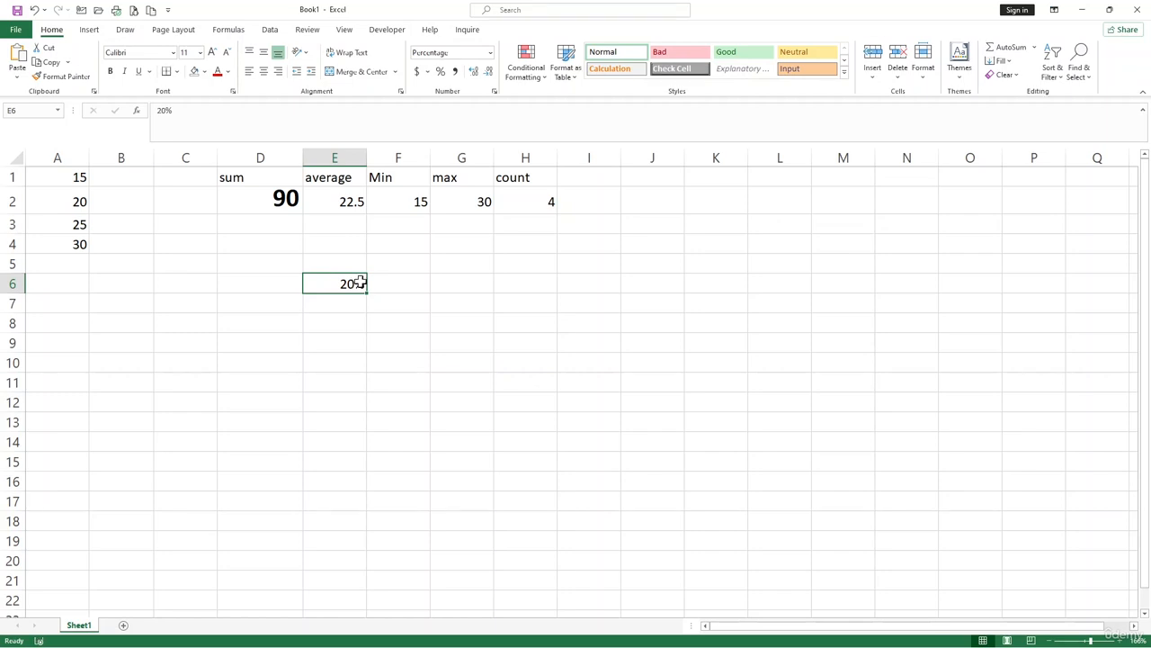
click(418, 282)
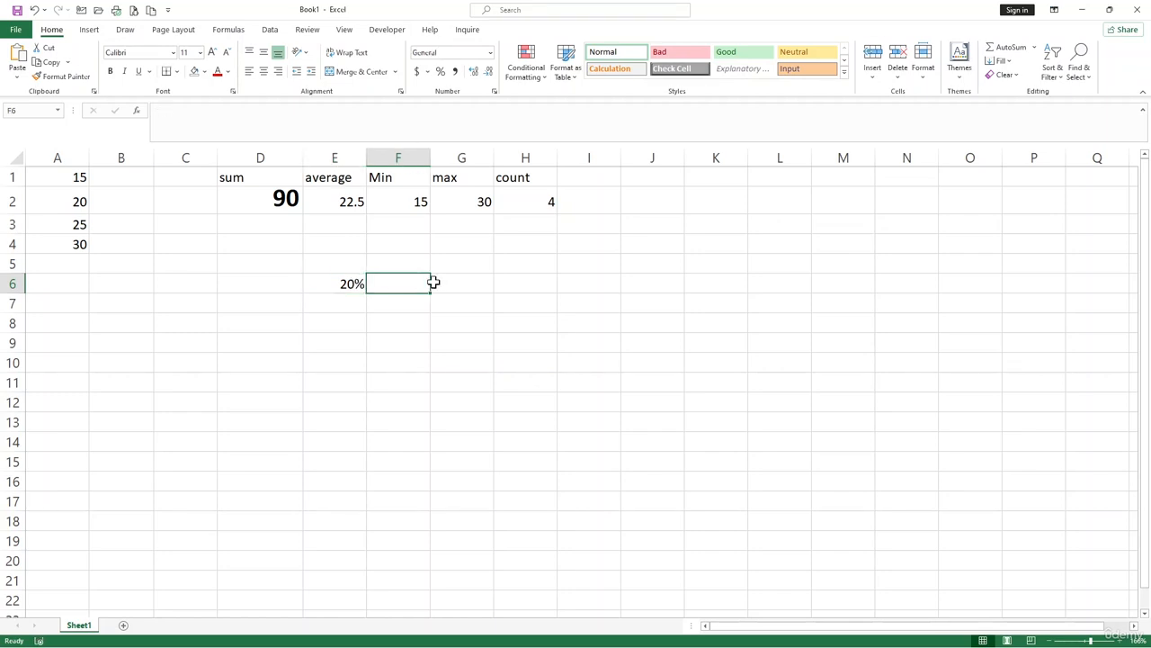
text(200)
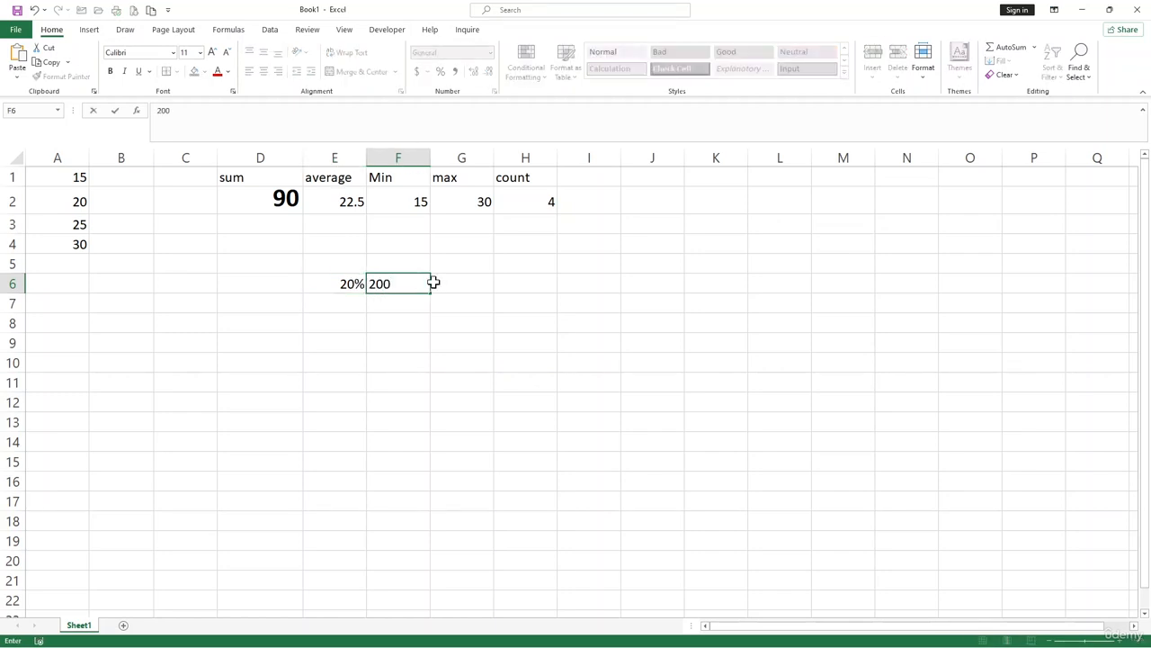
key(Tab)
Calculate 20% of 200 in cell F9 with typed-in numbers, using the formula =200*0.2
click(380, 340)
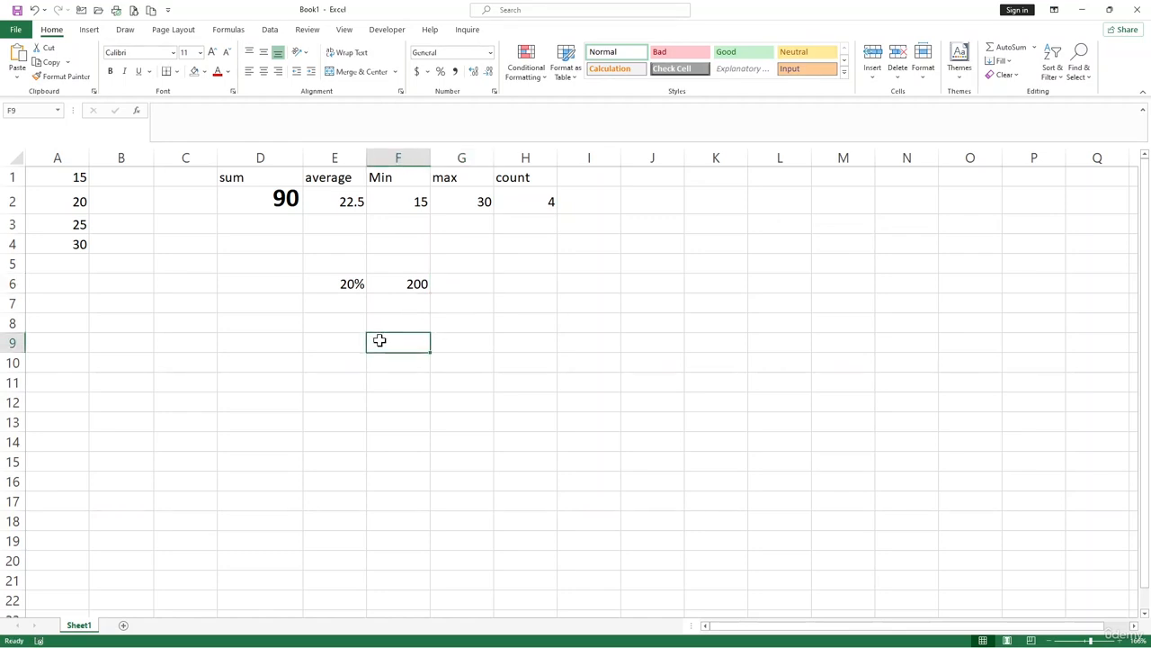
text(=)
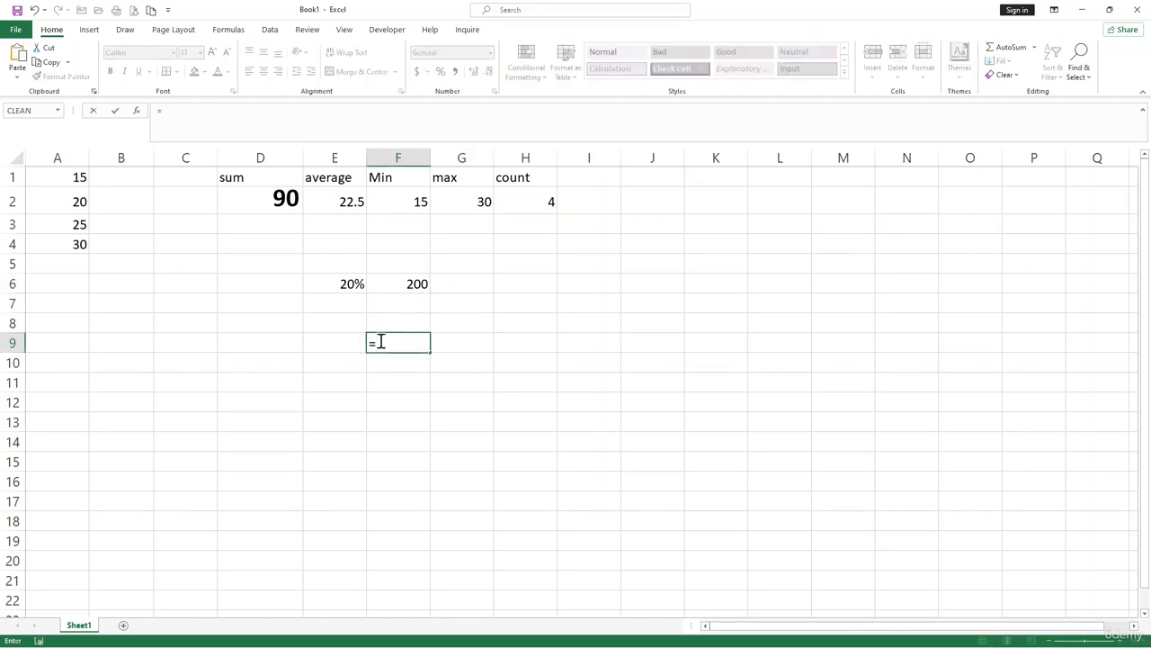
click(402, 280)
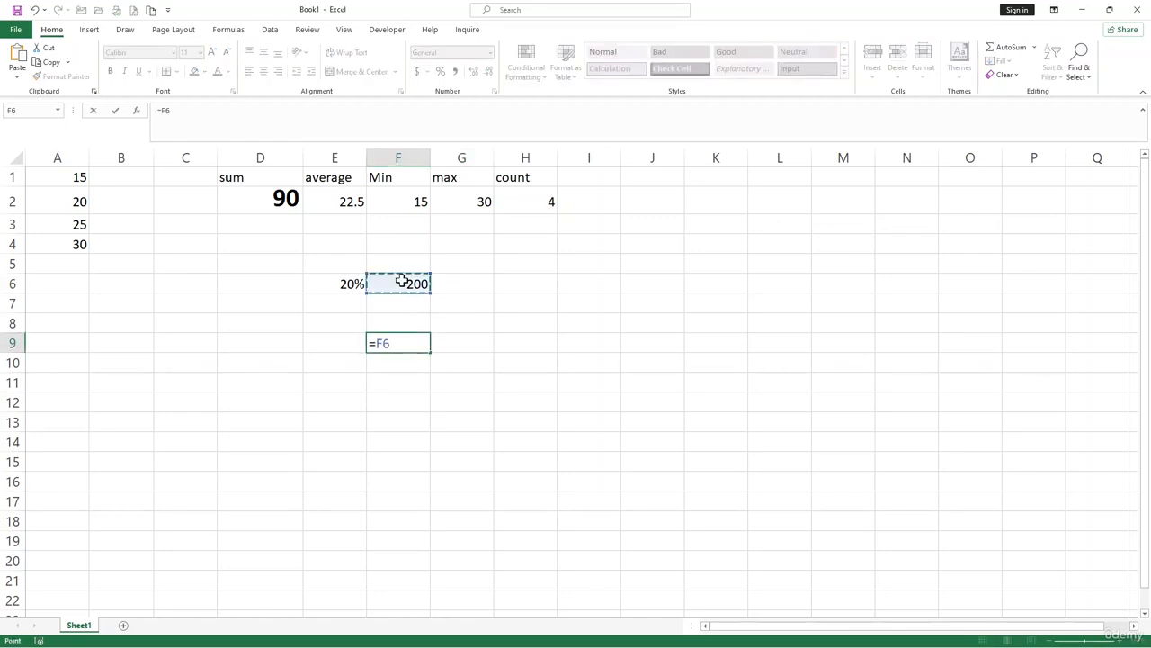
key(BackSpace)
key(BackSpace)
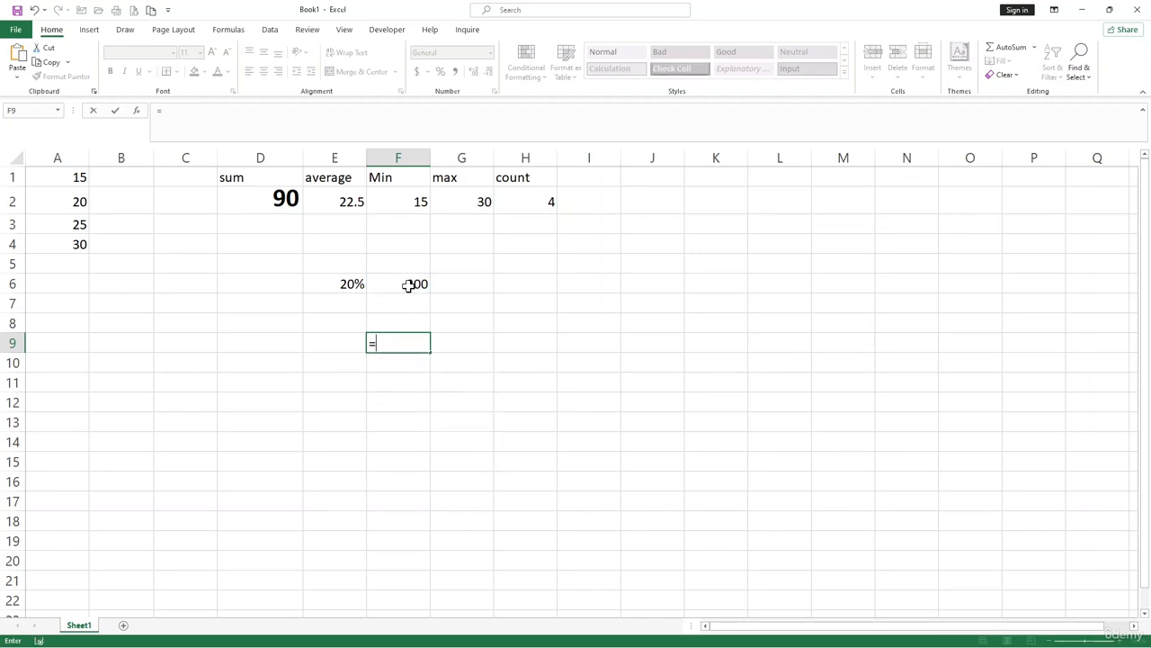
text(200*0.2)
key(Return)
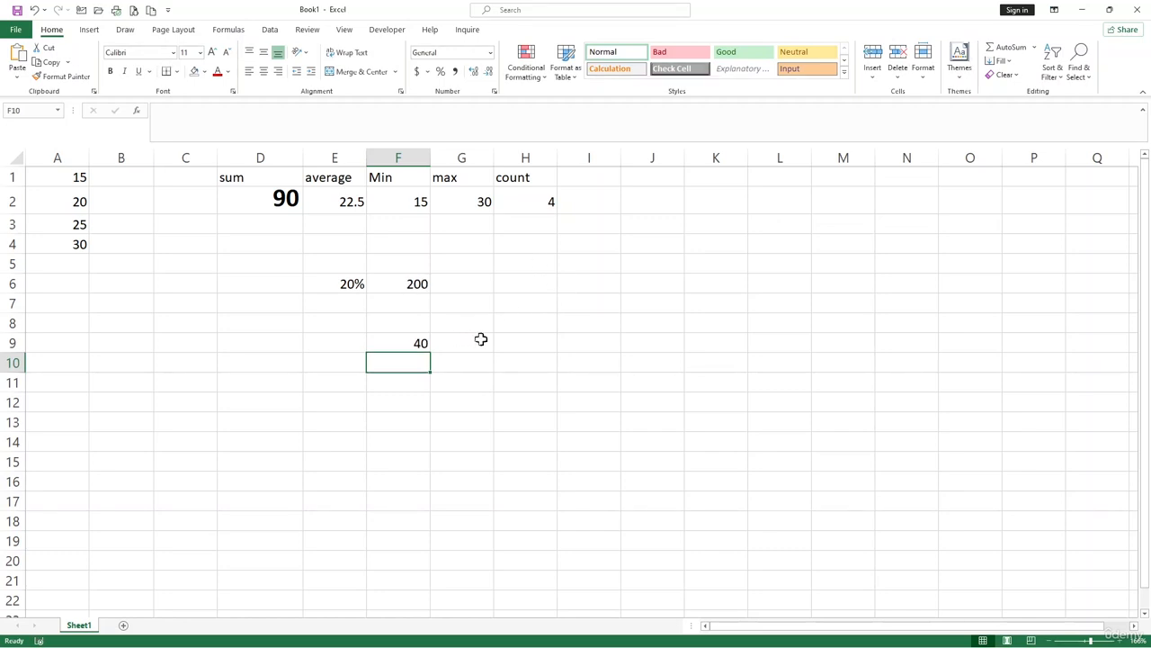
Calculate the same percentage in cell H7 from cell references with the formula =F6*E6
click(513, 303)
text(=)
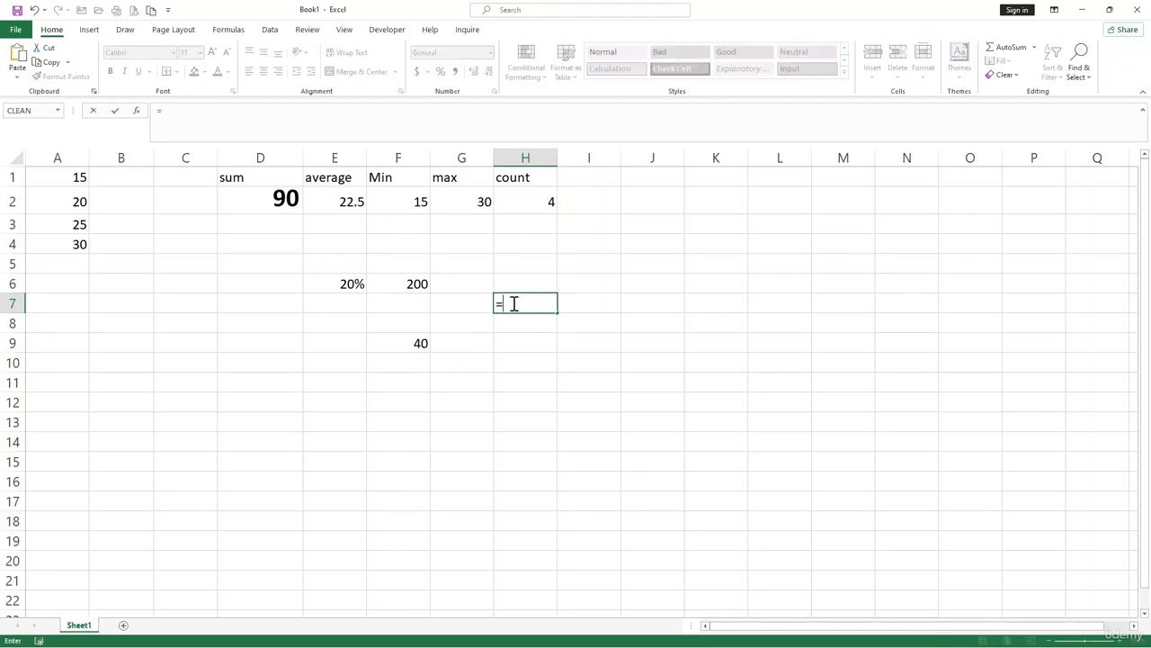
click(419, 284)
text(*)
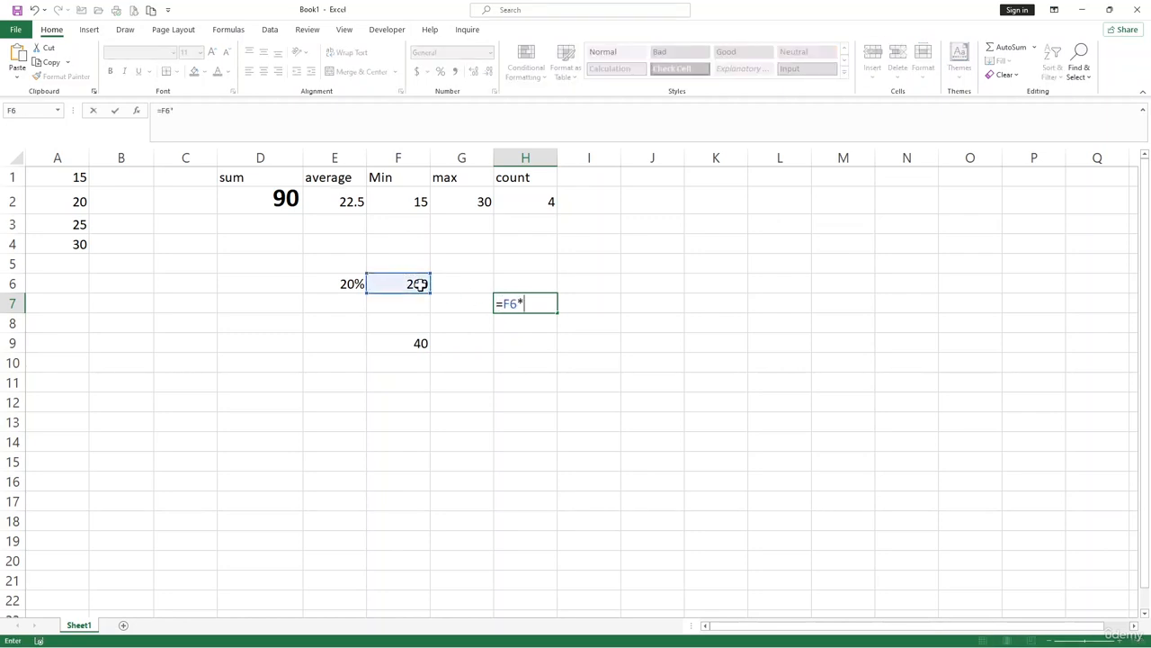
click(330, 283)
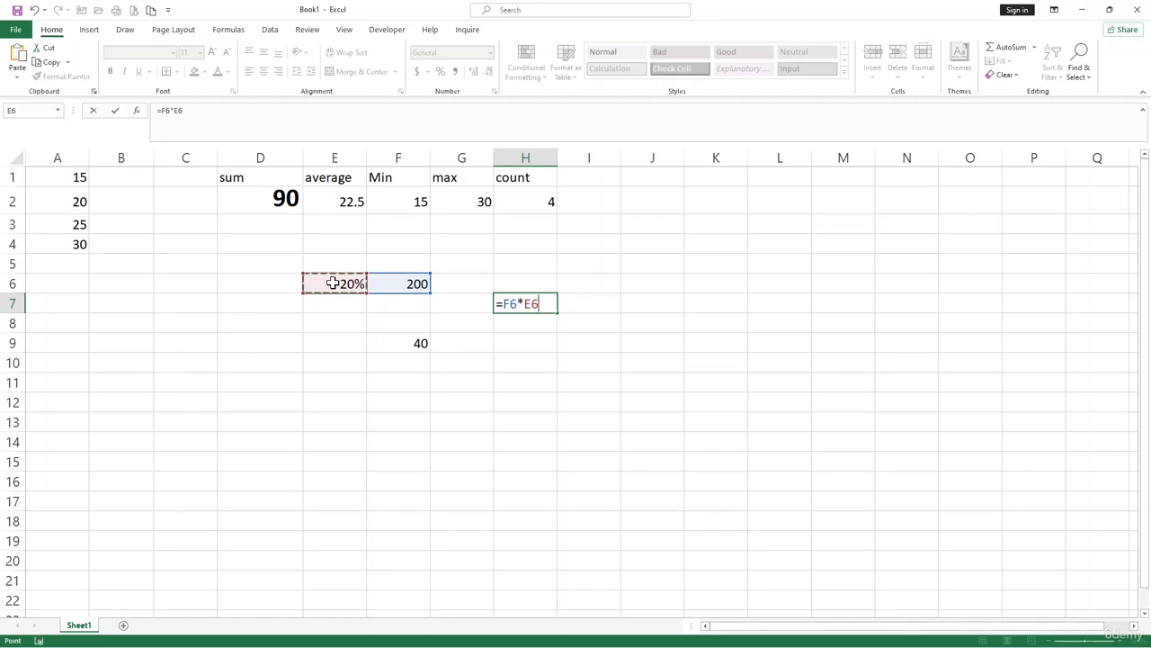
key(Return)
click(543, 302)
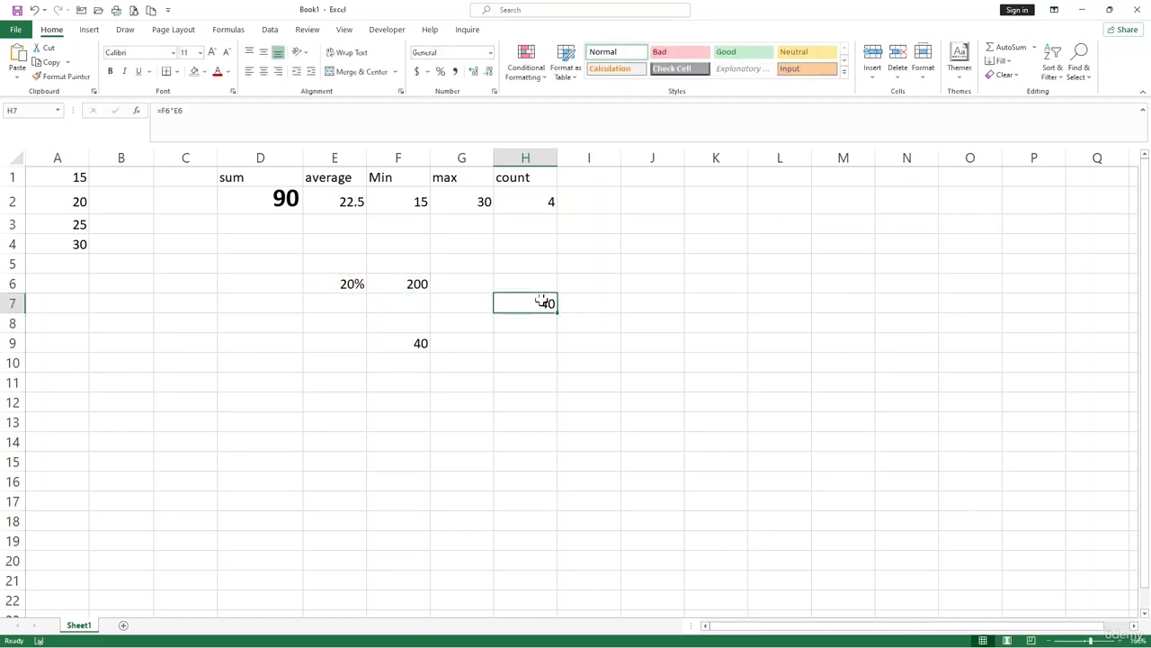
click(400, 336)
click(561, 303)
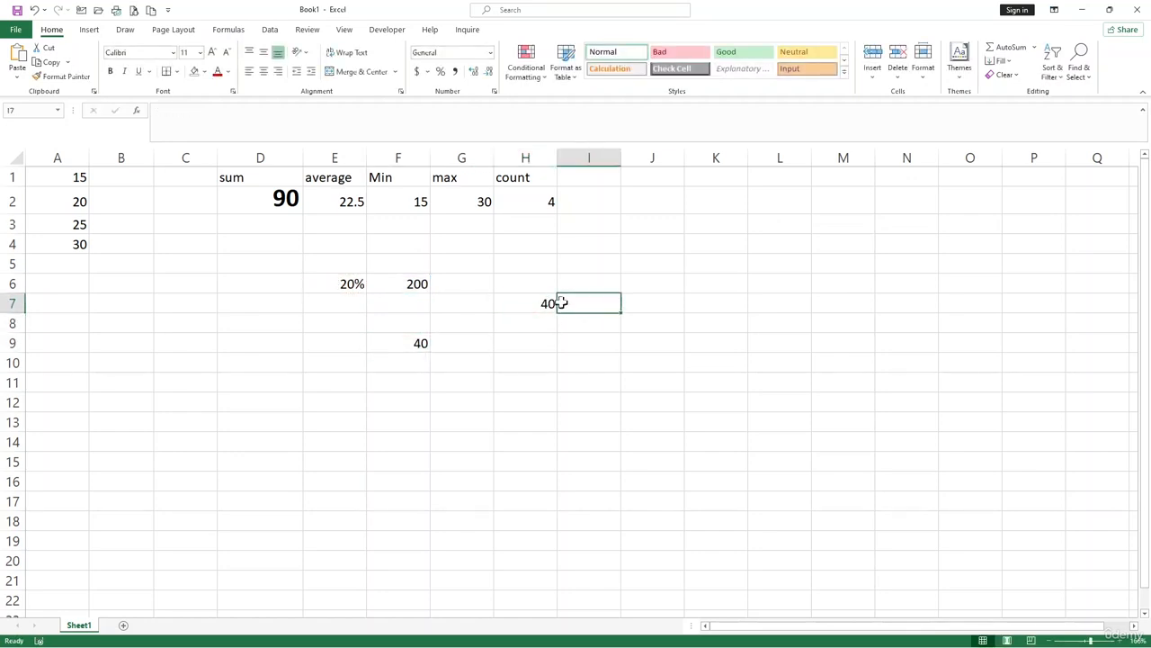
click(539, 345)
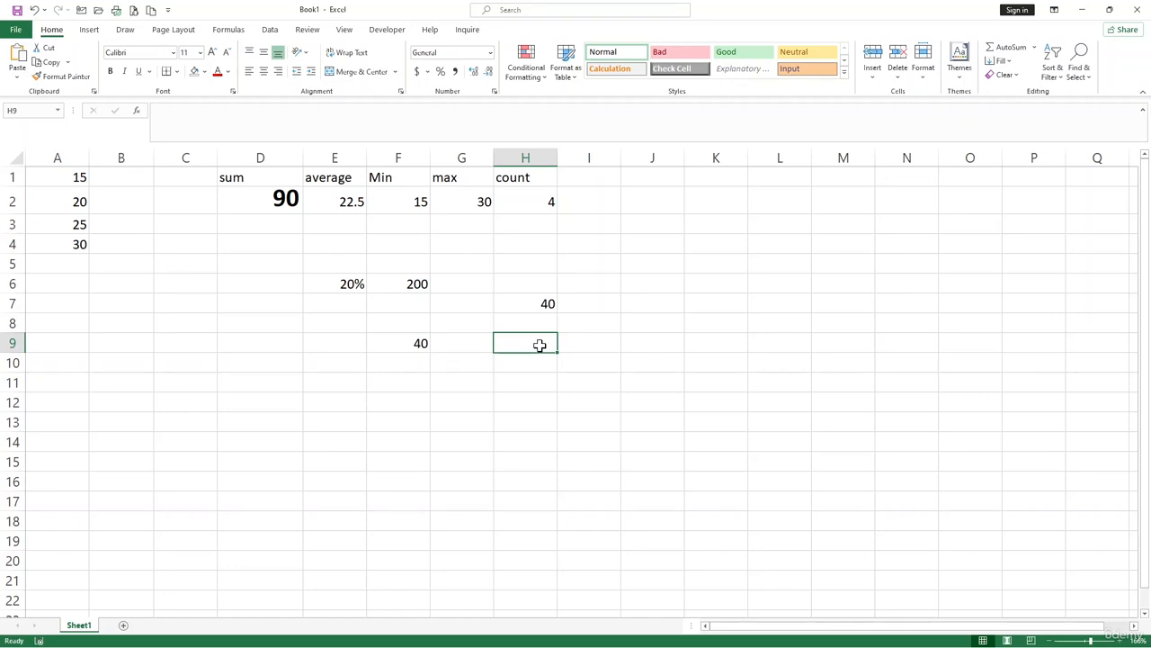
click(82, 200)
click(175, 200)
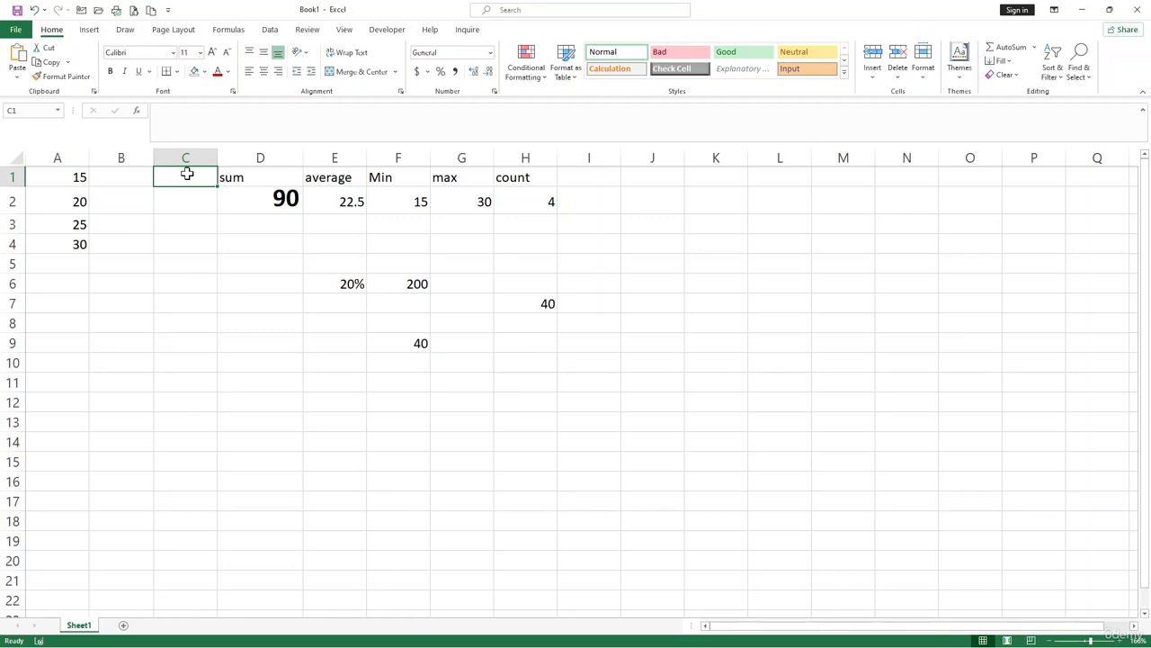
Enter 5 in cell B1 and multiply it by the first column A value in cell C1 with =A1*B1
double_click(141, 177)
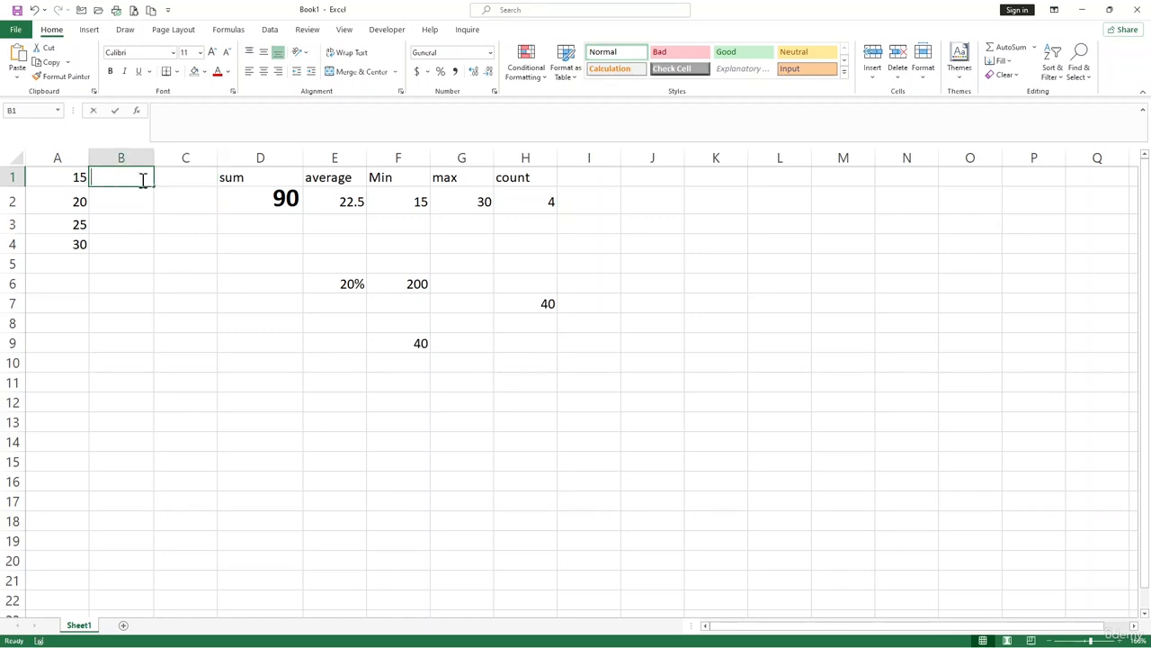
text(5)
click(188, 180)
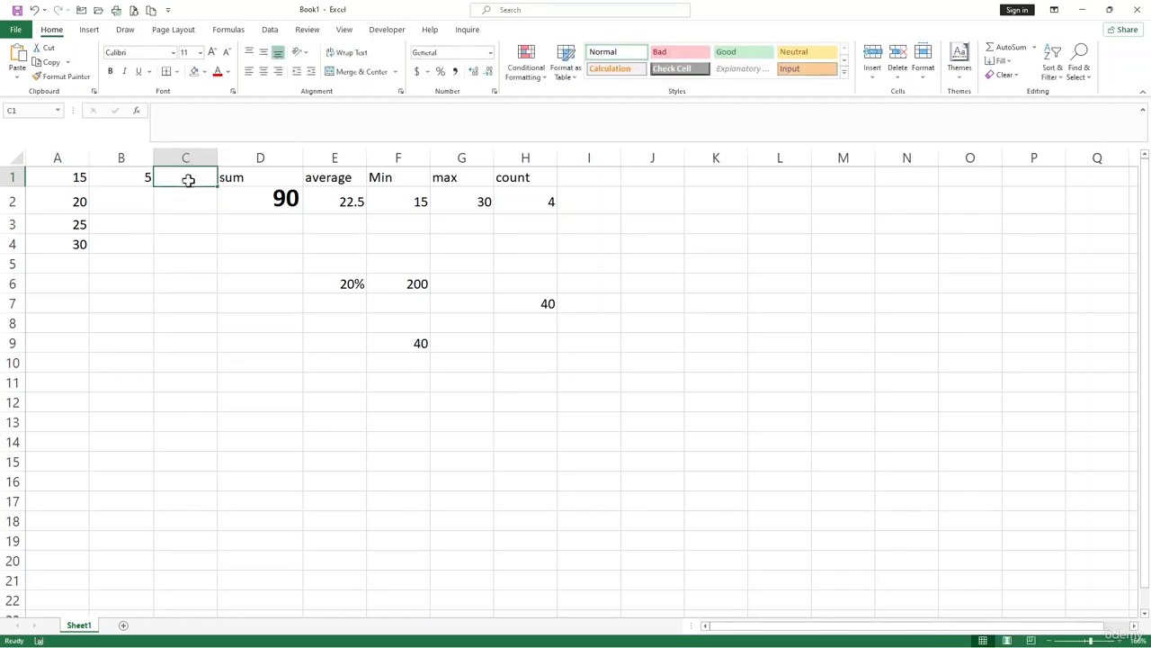
text(=)
click(77, 177)
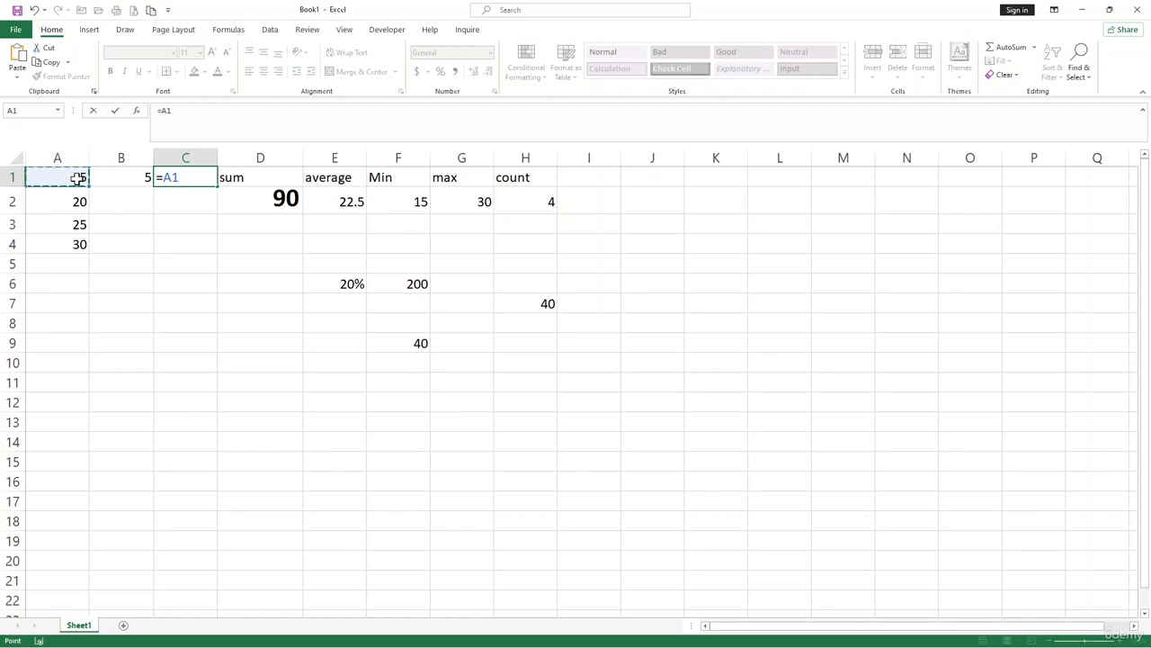
text(*)
click(141, 177)
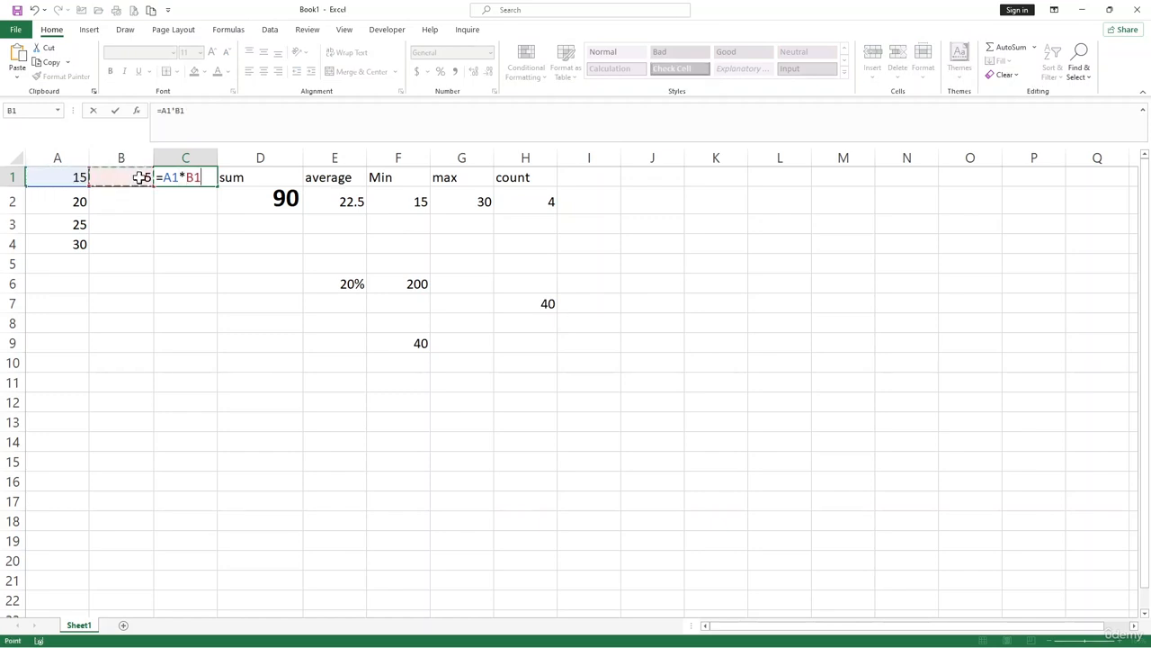
key(Return)
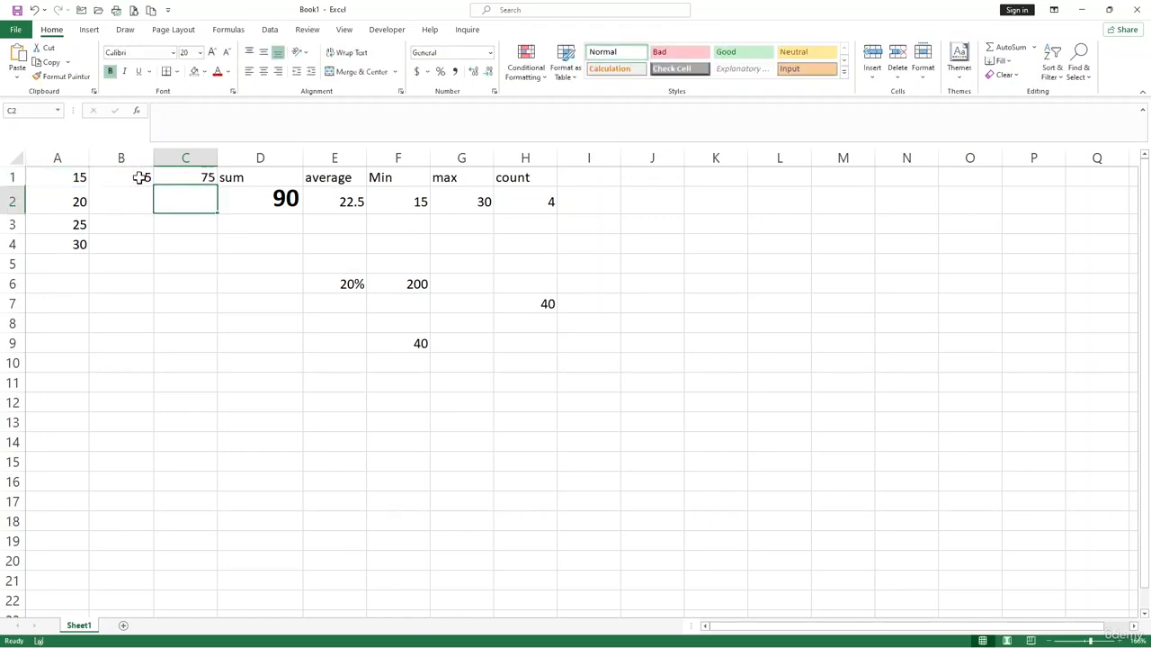
Copy the relative-reference formula from C1 down to C4 and inspect the references in cell C2
click(195, 178)
drag(217, 186, 212, 249)
click(206, 280)
click(206, 204)
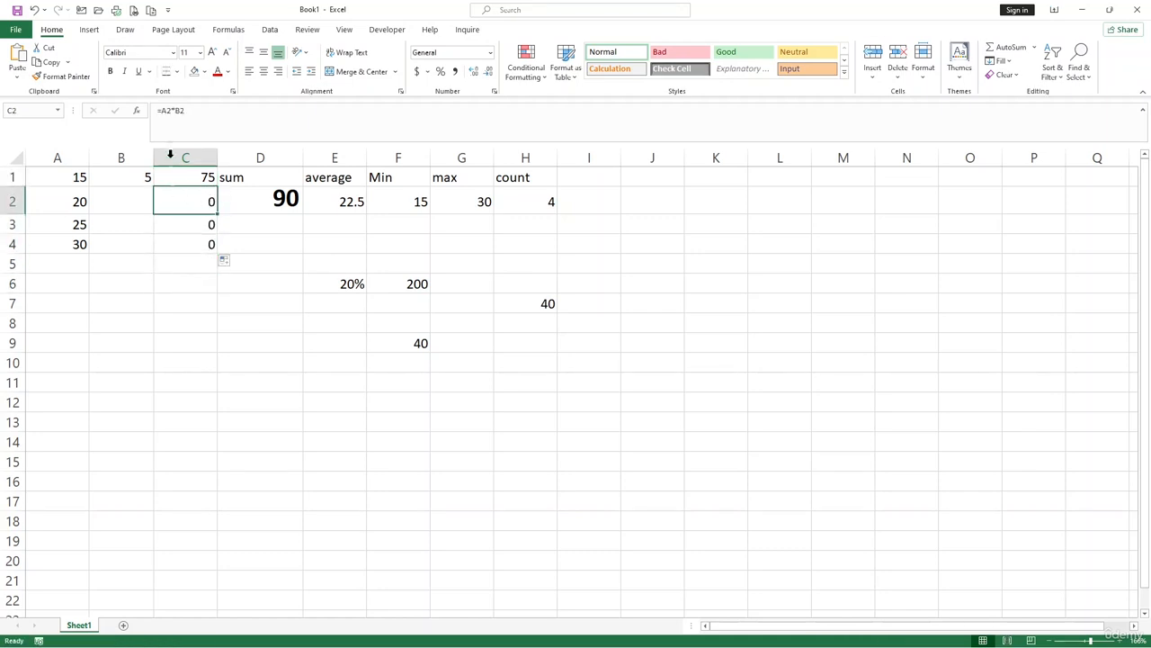
click(173, 109)
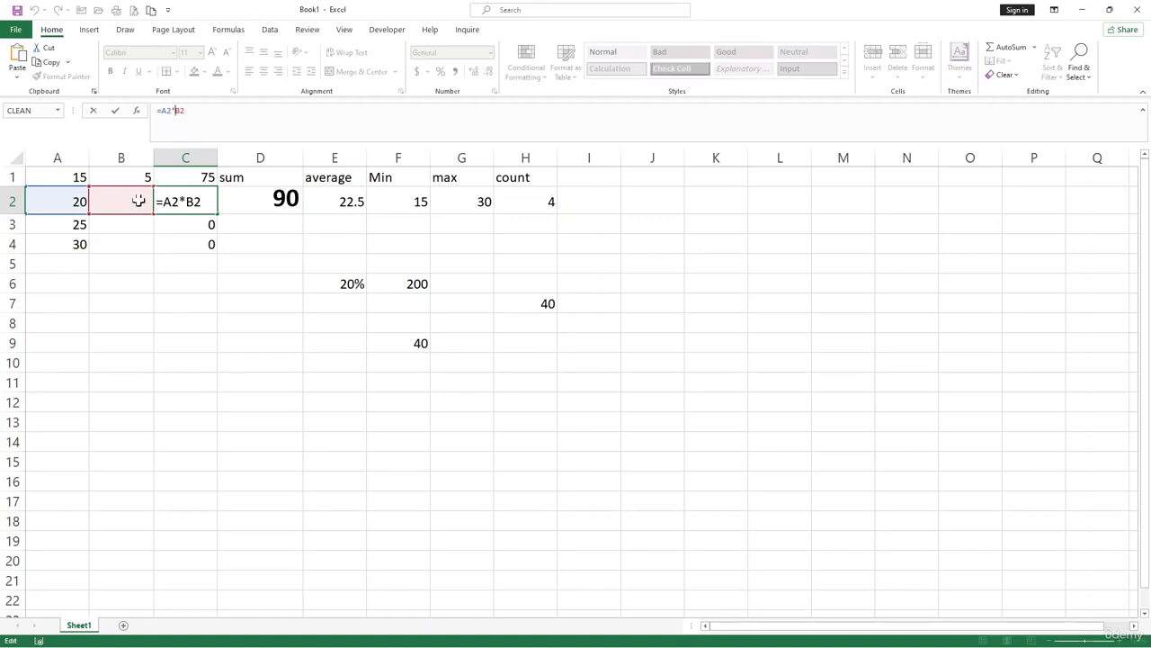
key(Return)
Make the B1 reference absolute in cell C1 so the formula reads =A1*$B$1
click(195, 179)
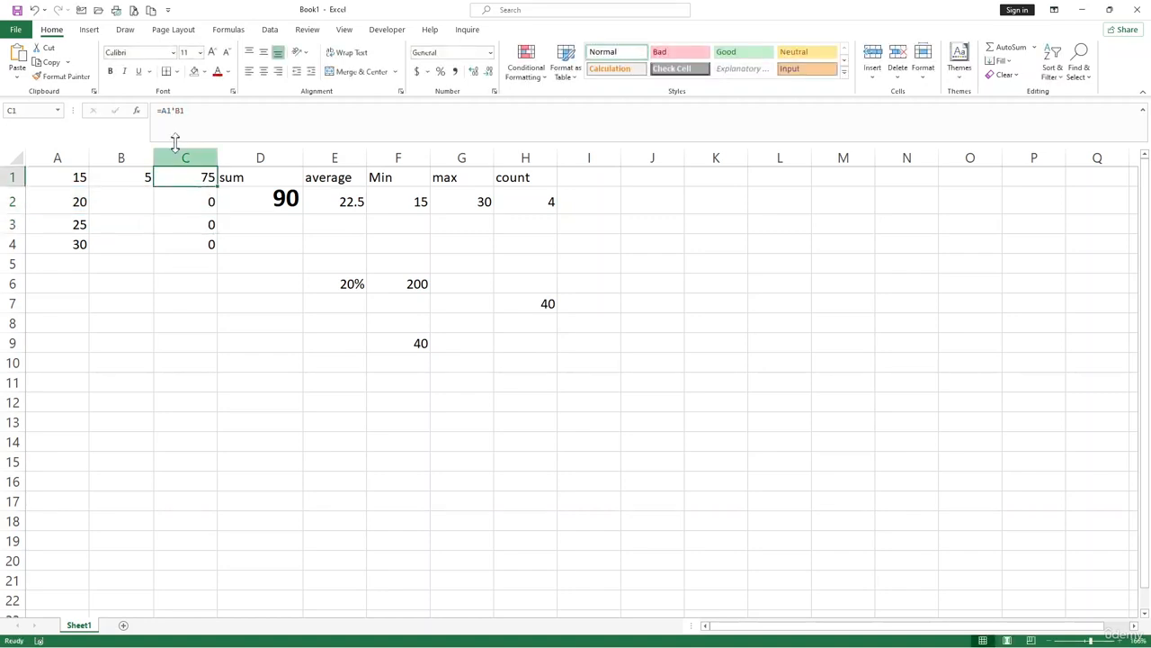
click(176, 110)
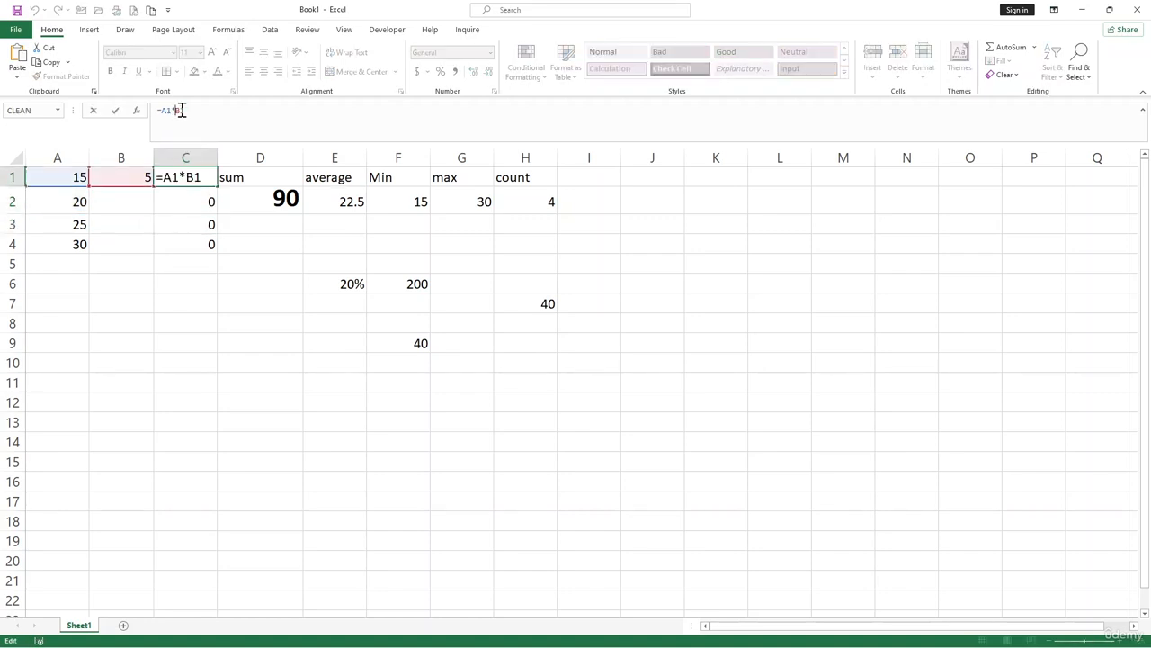
key(F4)
key(Return)
Fill the absolute-reference formula from C1 down to C4 and check the references in cell C2
click(201, 174)
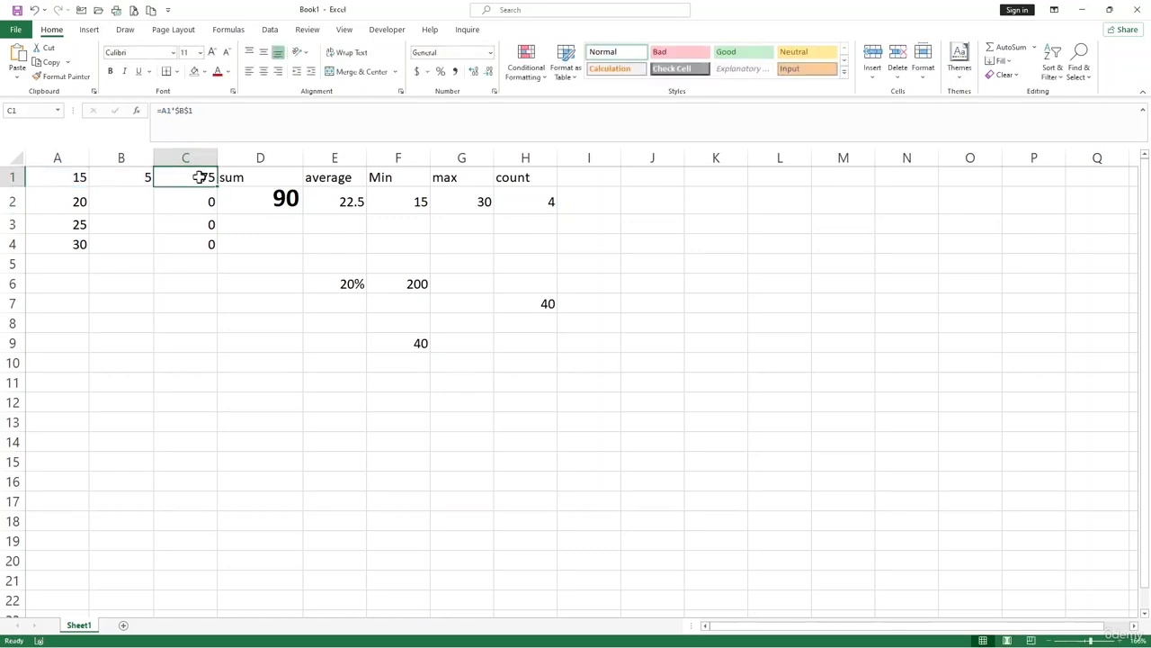
drag(216, 187, 213, 248)
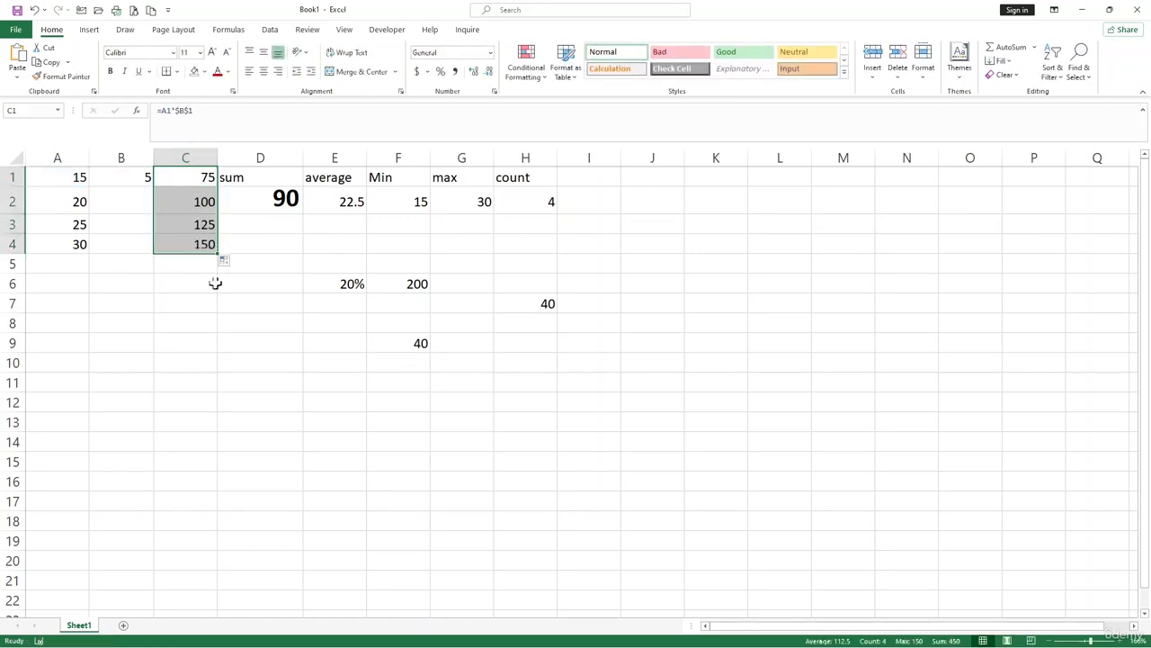
click(211, 283)
click(202, 200)
click(169, 111)
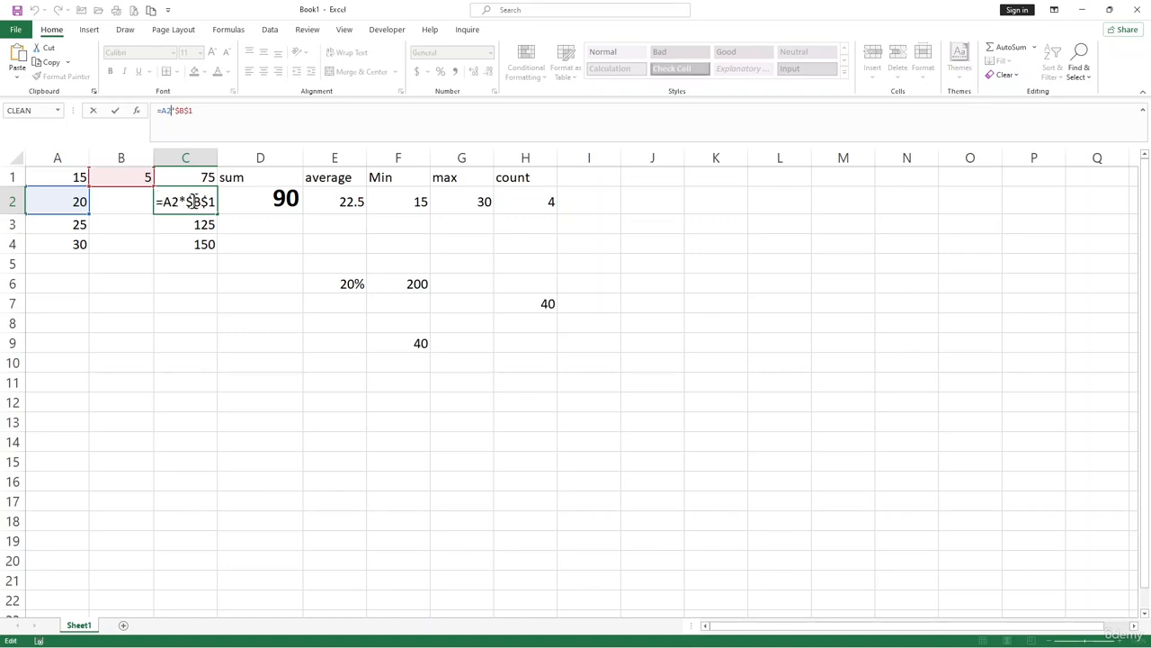
click(201, 266)
click(232, 286)
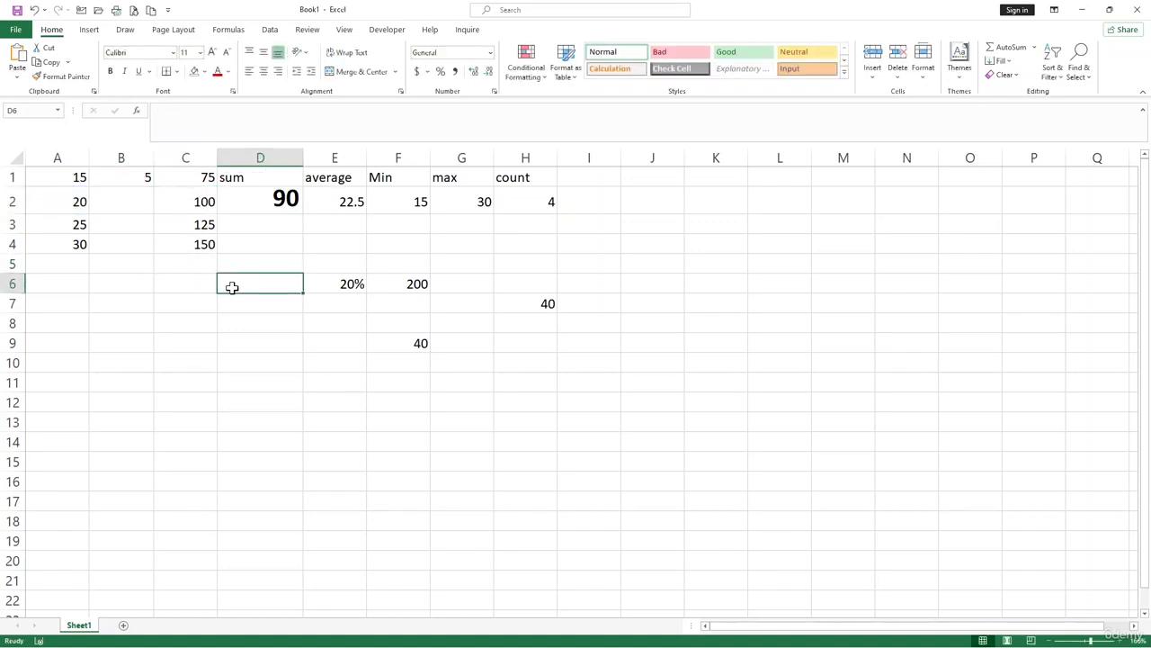